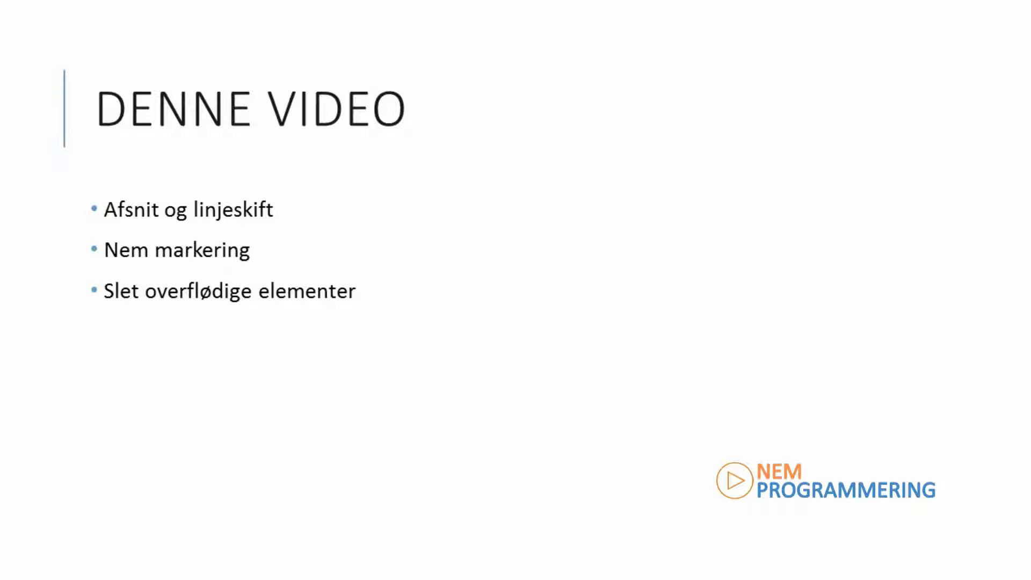
- Advance the slideshow past the Denne video slide to the paragraphs and line breaks slide
{"action": "key", "text": "Right"}
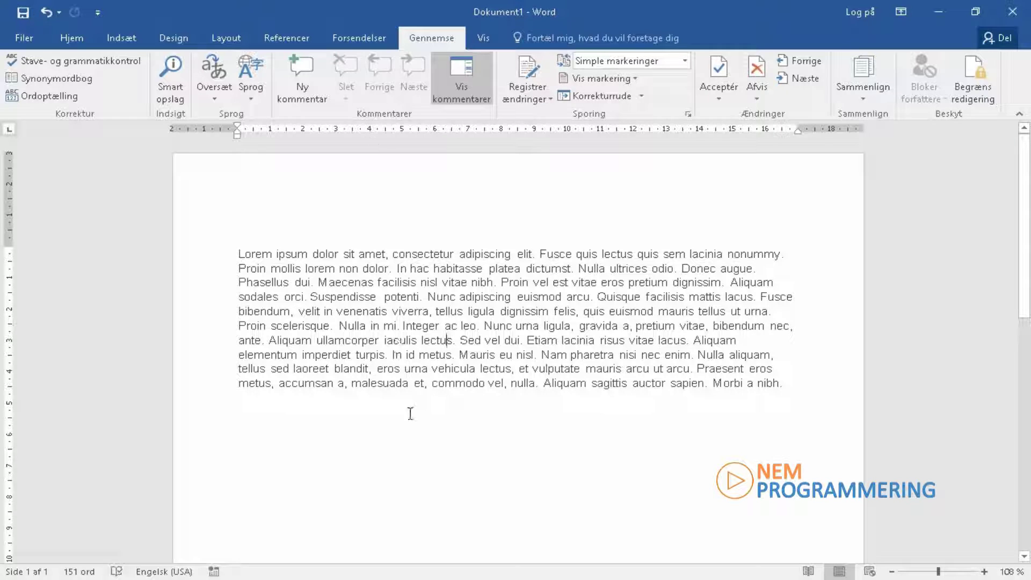
- Start a new paragraph at 'Proin scelerisque' and add a line break before 'Nunc urna ligula'
{"action": "left_click", "coordinate": [794, 312]}
{"action": "key", "text": "Return"}
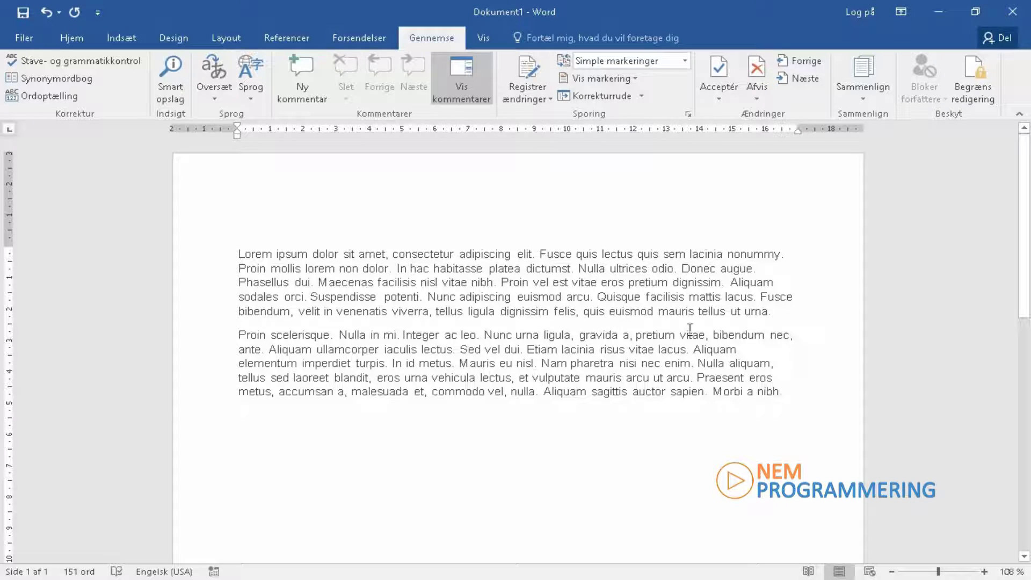
{"action": "left_click", "coordinate": [484, 335]}
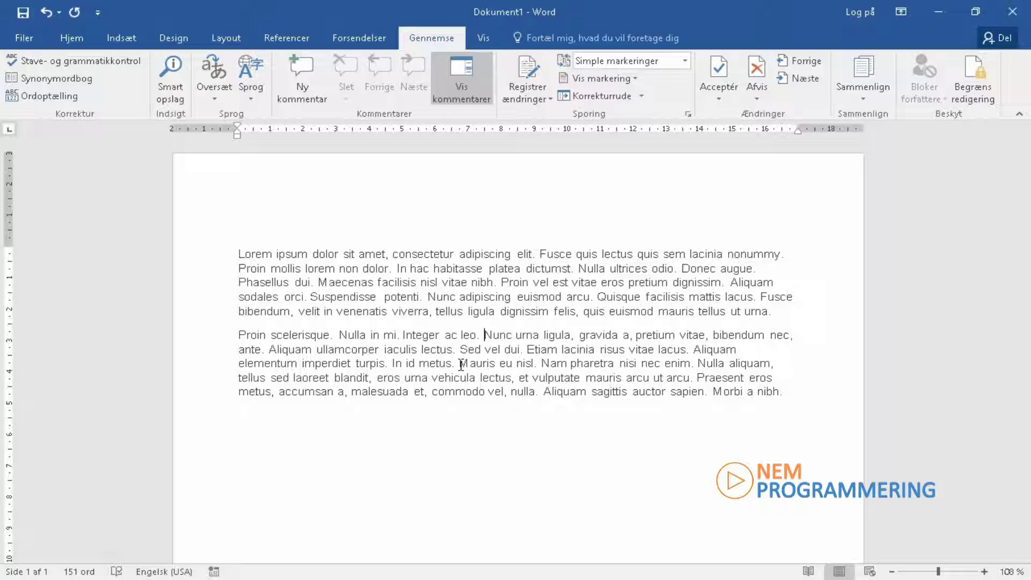
{"action": "key", "text": "shift+Return"}
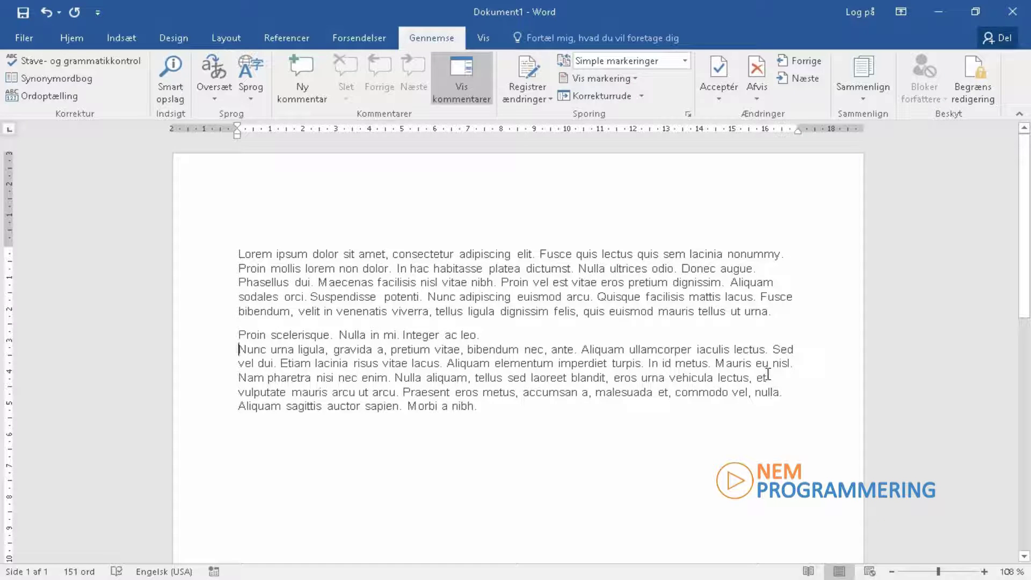
- Insert a page break after 'Mauris eu nisl.' so 'Nam pharetra' starts page two
{"action": "left_click", "coordinate": [797, 364]}
{"action": "key", "text": "ctrl+Return"}
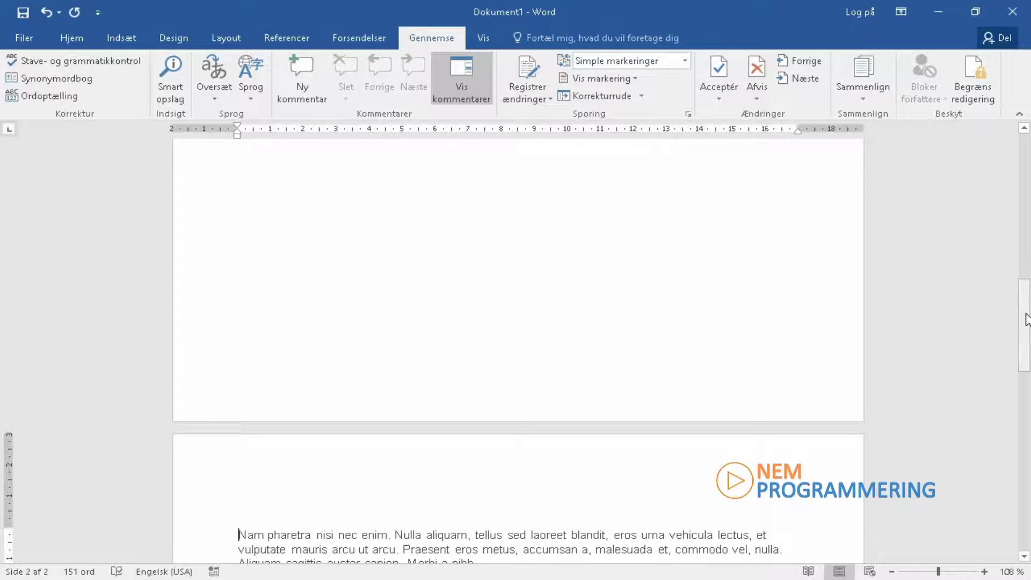
{"action": "left_click_drag", "start_coordinate": [1026, 322], "coordinate": [1027, 156]}
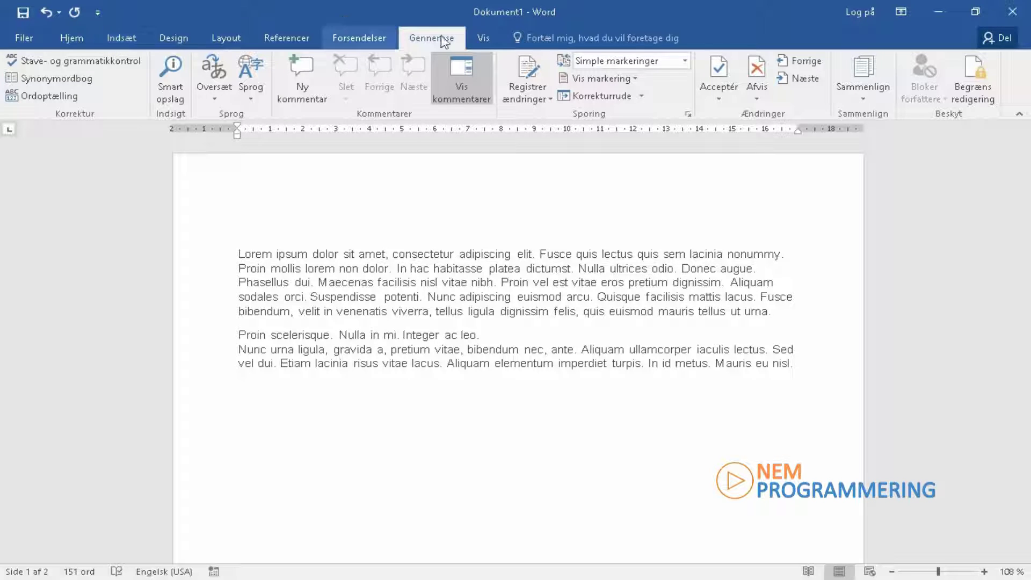
{"action": "left_click", "coordinate": [483, 38]}
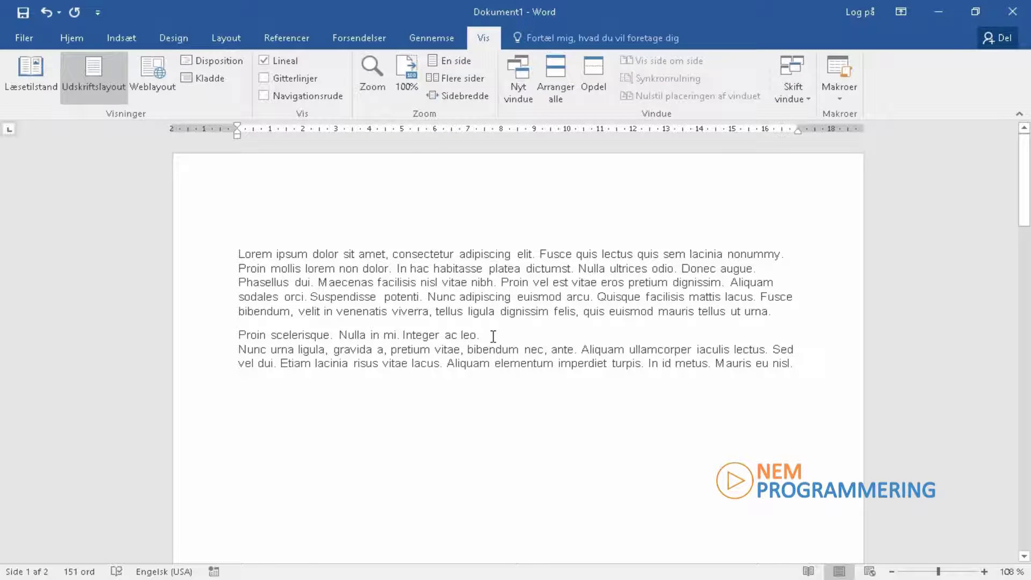
{"action": "left_click", "coordinate": [71, 39]}
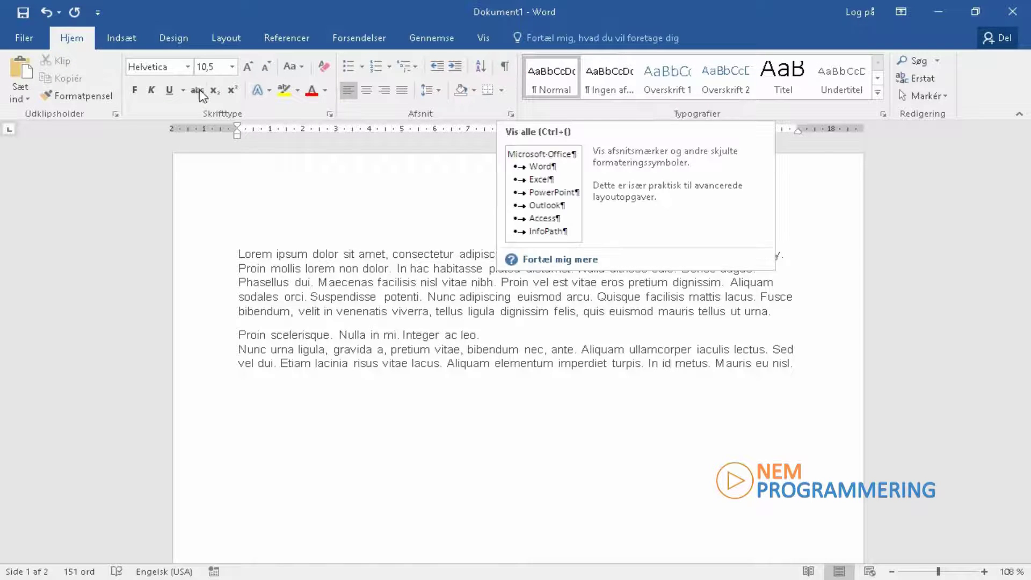
{"action": "left_click", "coordinate": [499, 67]}
{"action": "left_click", "coordinate": [505, 67]}
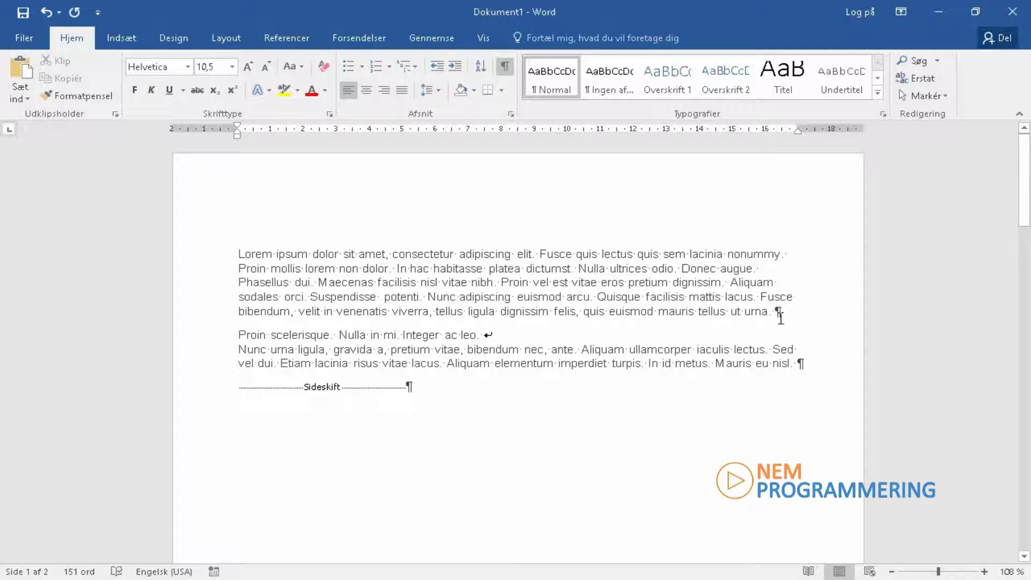
{"action": "left_click", "coordinate": [506, 70]}
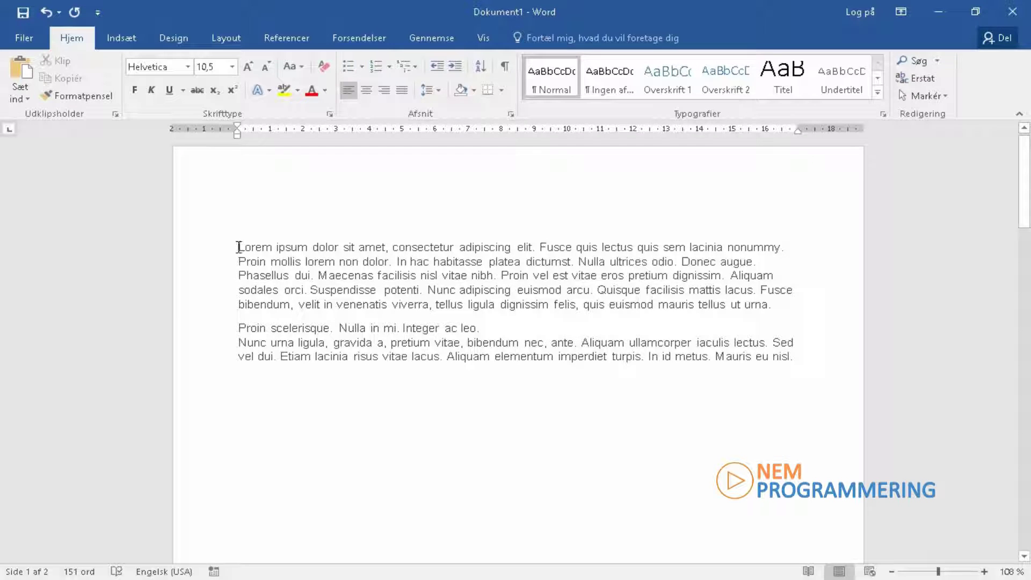
- Practise selecting by dragging over the first paragraph's opening lines and double-clicking 'Maecenas'
{"action": "left_click", "coordinate": [239, 247]}
{"action": "left_click_drag", "start_coordinate": [239, 247], "coordinate": [436, 306]}
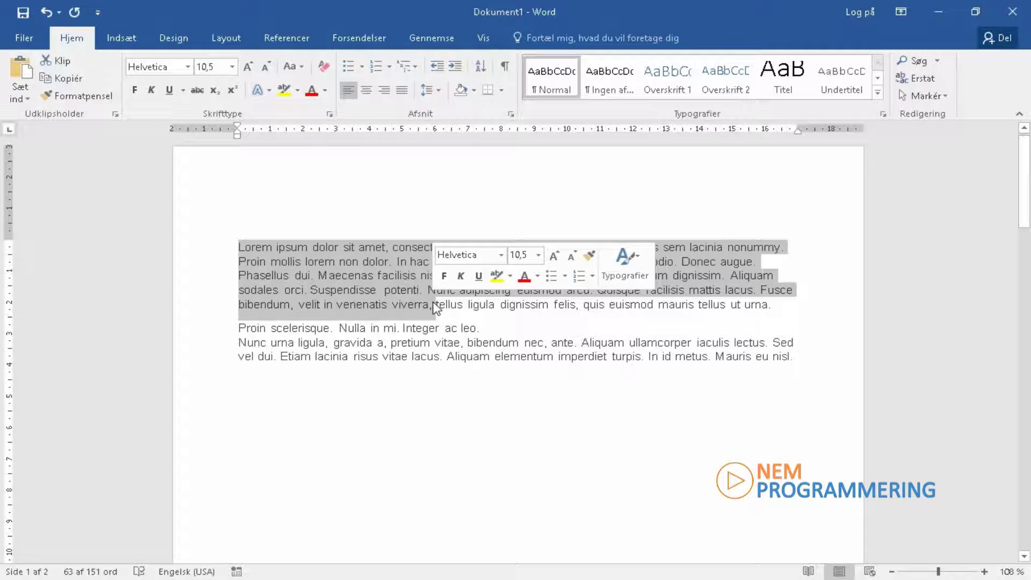
{"action": "left_click", "coordinate": [357, 288]}
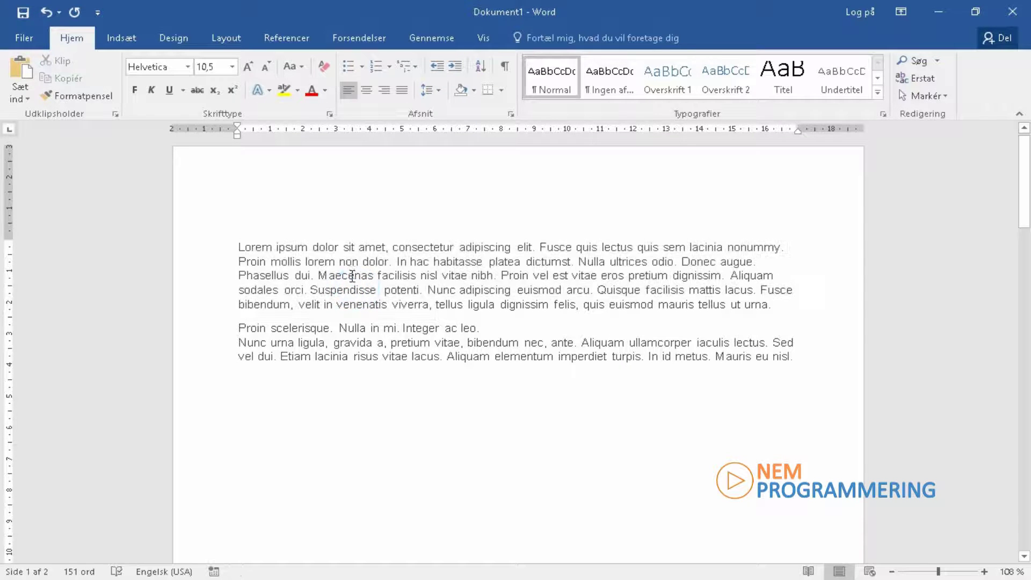
{"action": "double_click", "coordinate": [351, 276]}
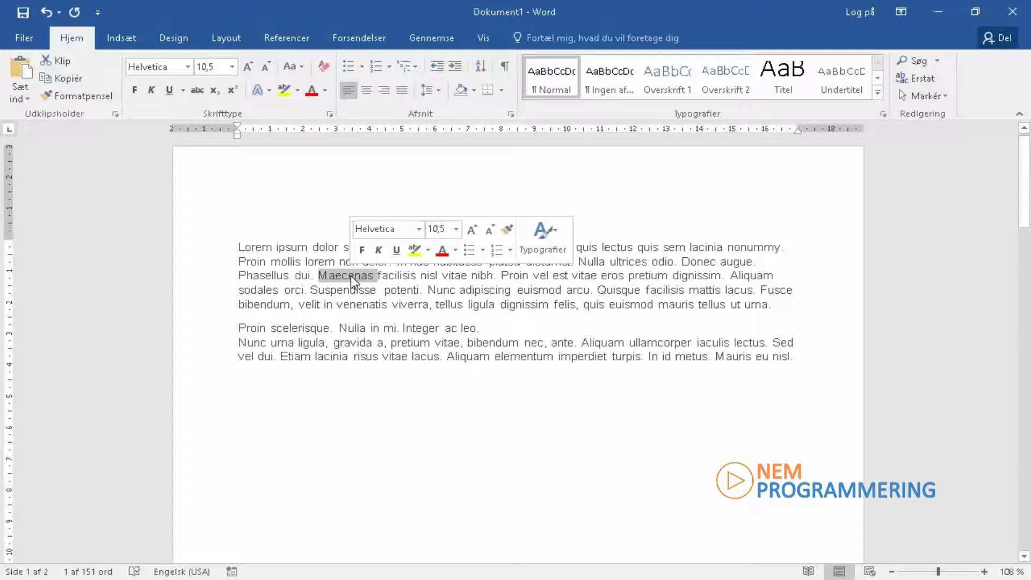
{"action": "triple_click", "coordinate": [350, 275]}
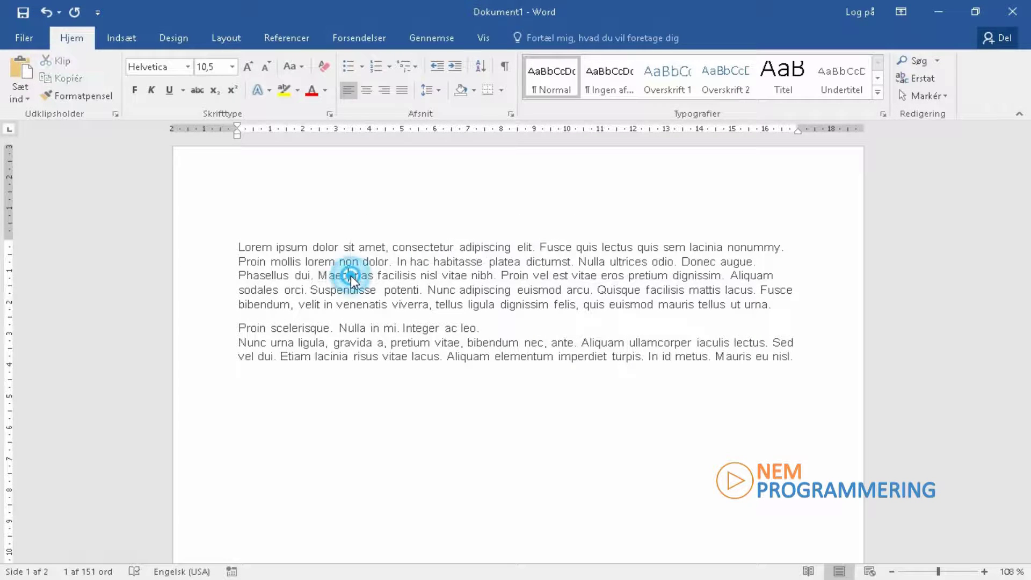
{"action": "double_click", "coordinate": [350, 276]}
{"action": "left_click", "coordinate": [350, 276]}
{"action": "double_click", "coordinate": [350, 275]}
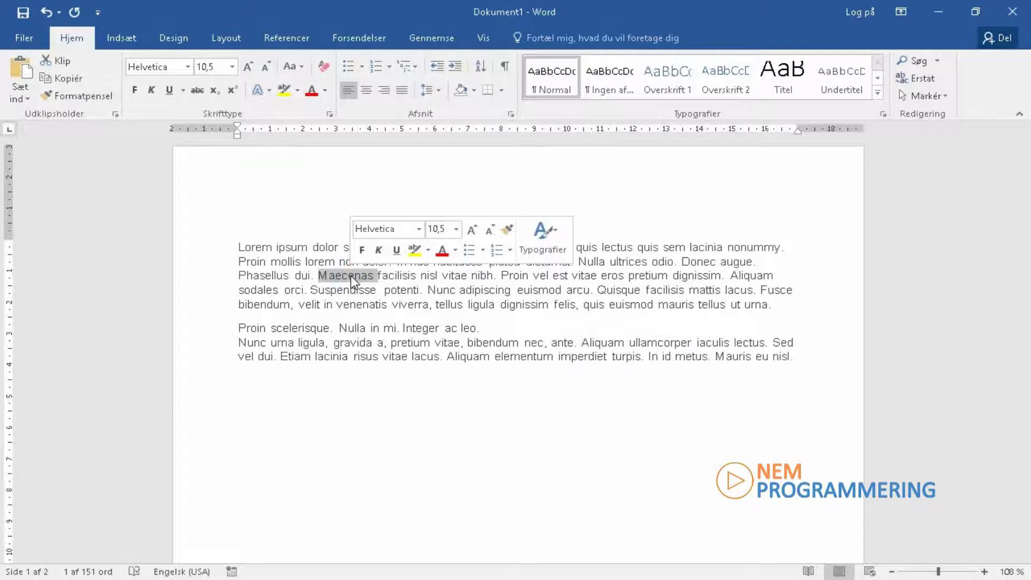
{"action": "left_click", "coordinate": [350, 275]}
- Select each paragraph in turn, then the sentence from 'Fusce bibendum' to 'ut urna.'
{"action": "triple_click", "coordinate": [350, 276]}
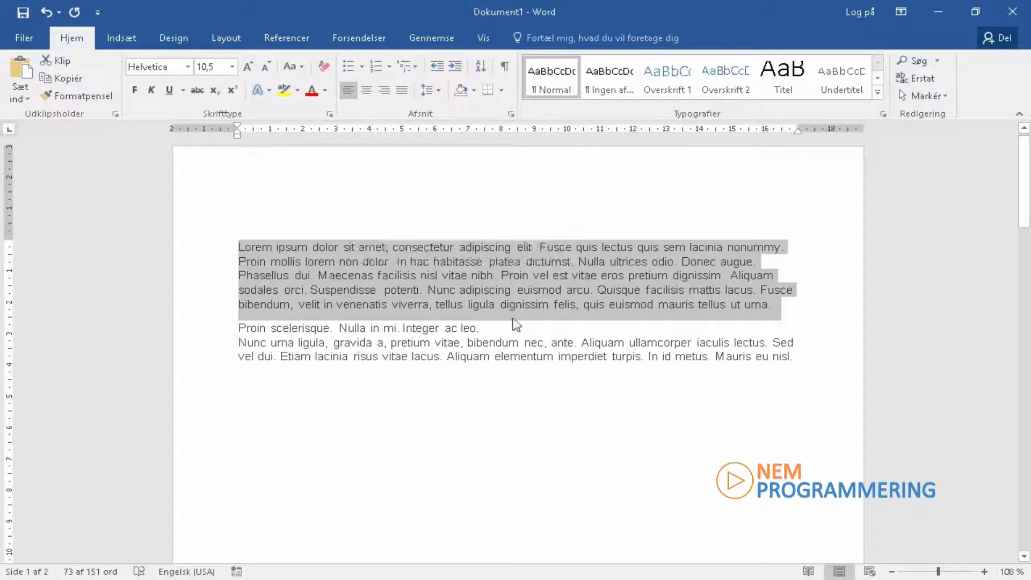
{"action": "left_click", "coordinate": [395, 342]}
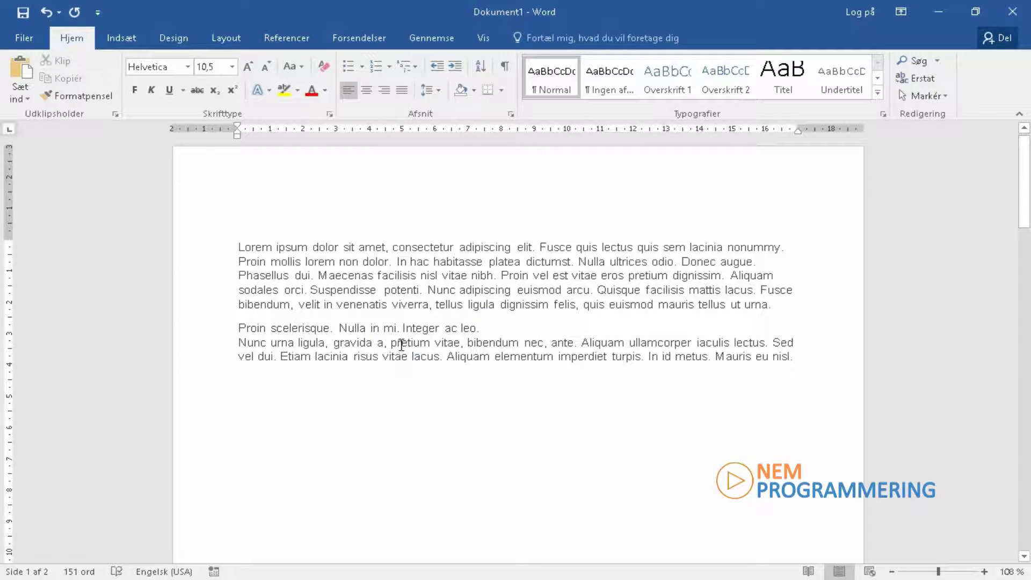
{"action": "triple_click", "coordinate": [400, 345]}
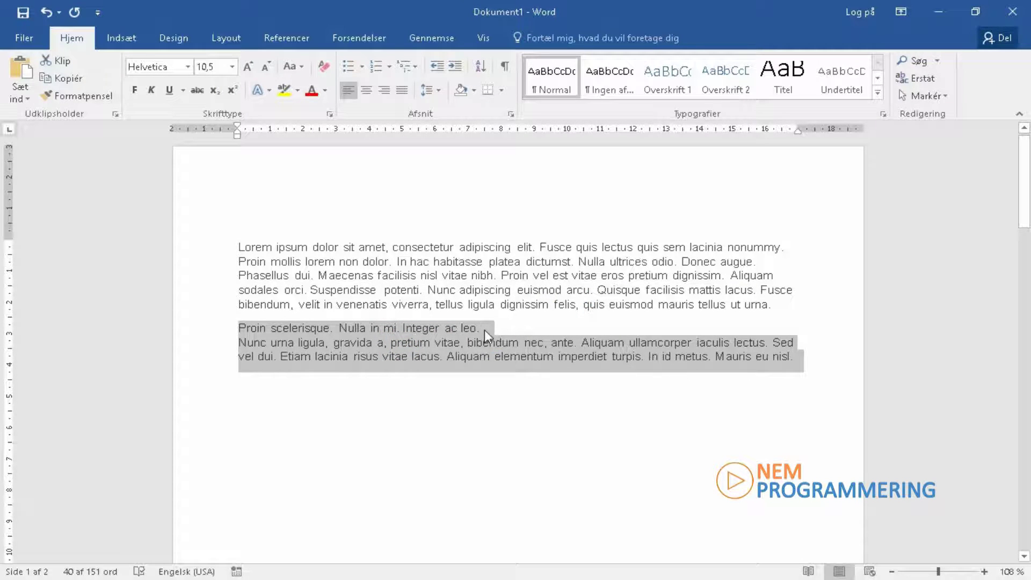
{"action": "left_click", "coordinate": [516, 304]}
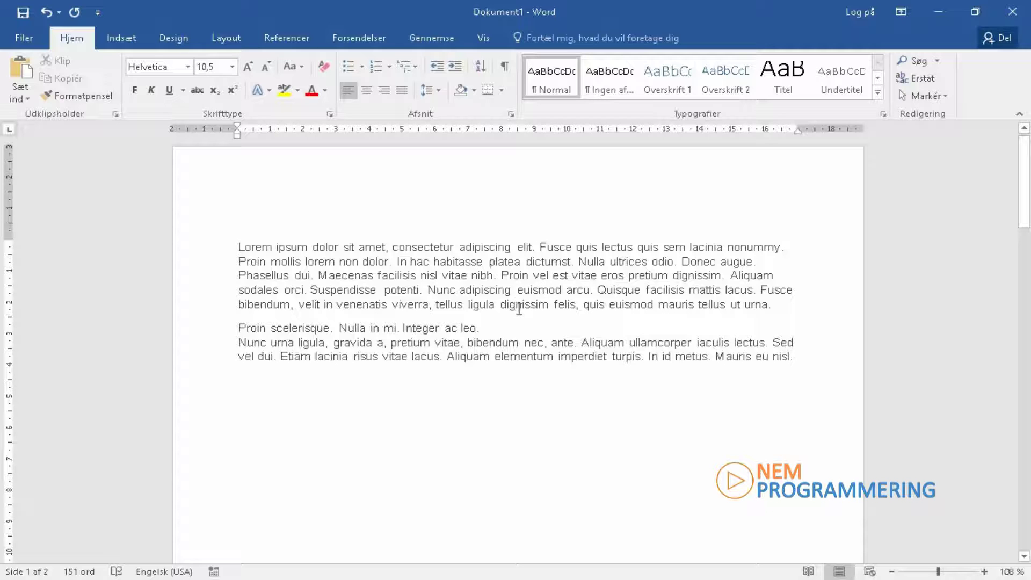
{"action": "left_click", "coordinate": [519, 310], "text": "ctrl"}
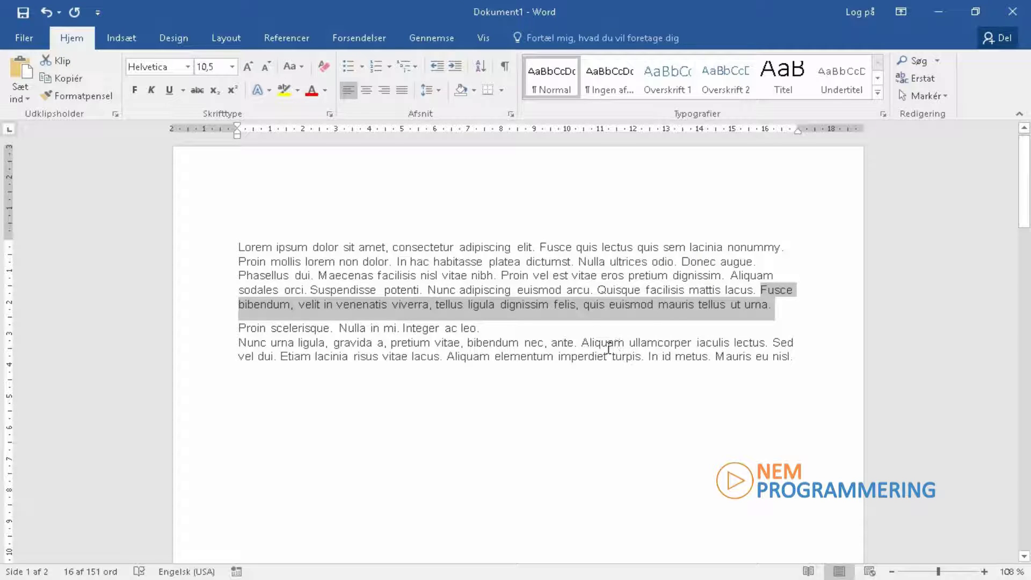
- Select 'Maecenas', 'adipiscing' and 'Aliquam' together and apply bold to all three
{"action": "left_click", "coordinate": [369, 278]}
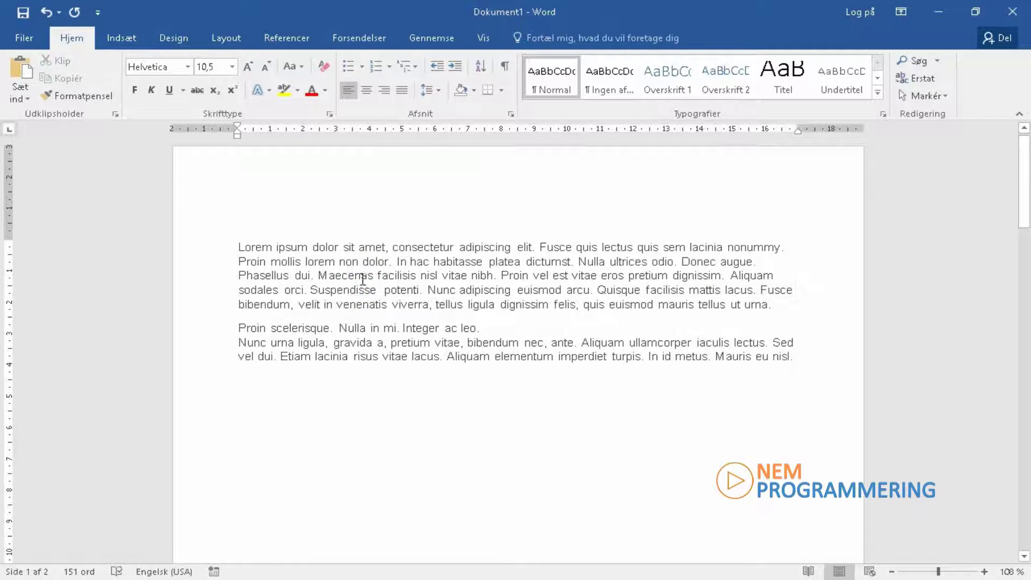
{"action": "double_click", "coordinate": [360, 276]}
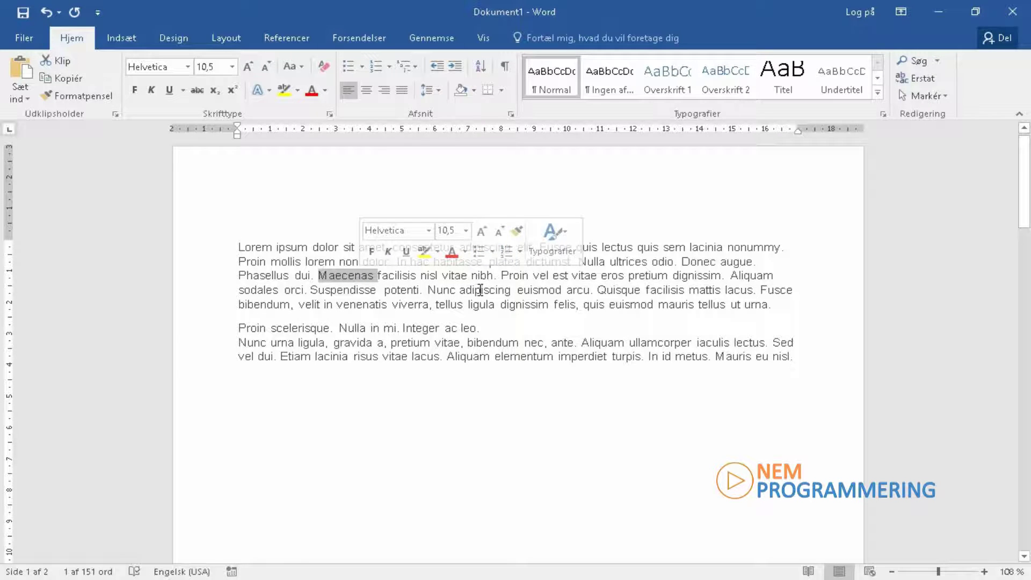
{"action": "double_click", "coordinate": [480, 290], "text": "ctrl"}
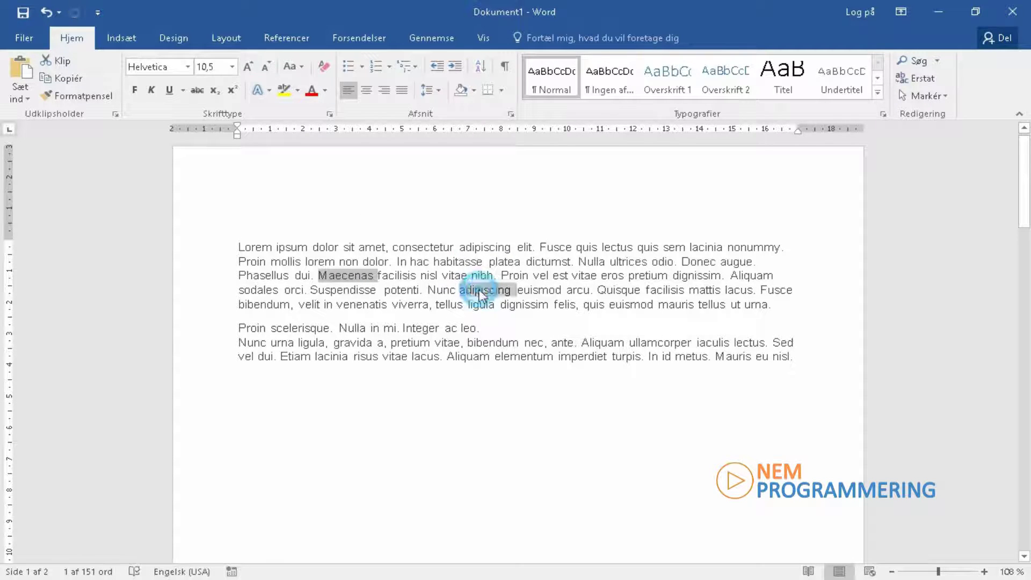
{"action": "left_click", "coordinate": [604, 347]}
{"action": "double_click", "coordinate": [604, 347], "text": "ctrl"}
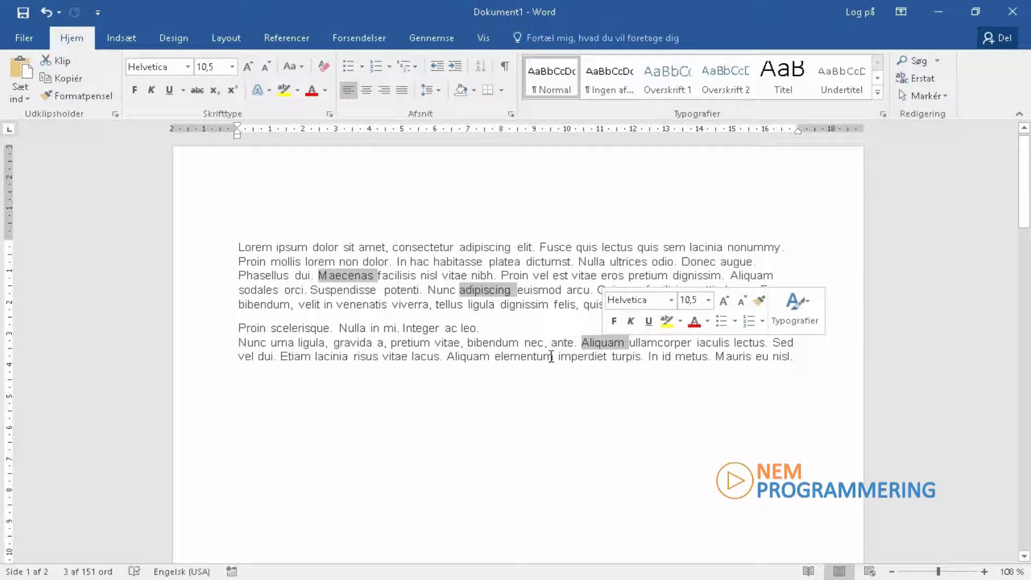
{"action": "left_click", "coordinate": [135, 90]}
{"action": "left_click", "coordinate": [656, 302]}
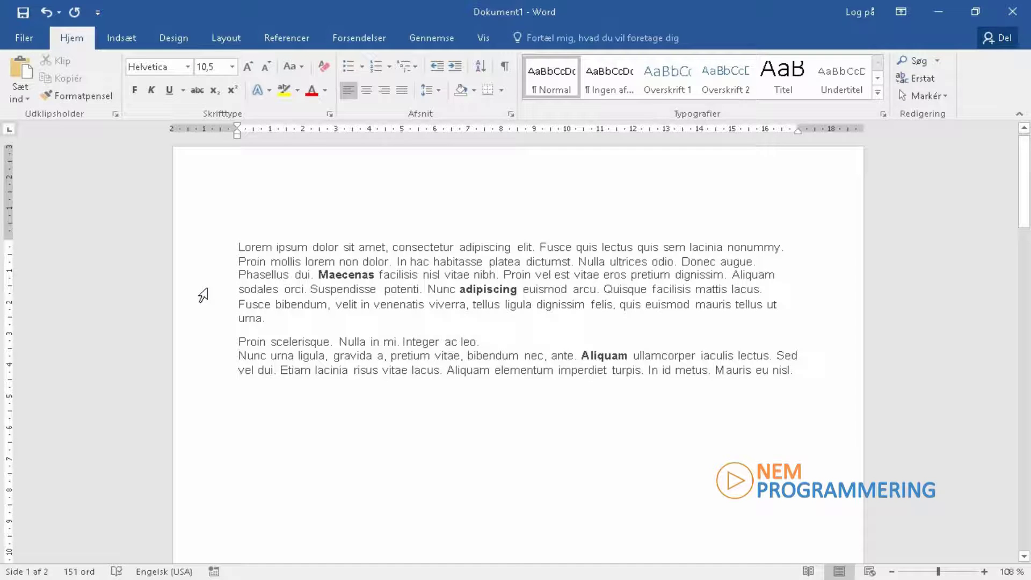
- Select lines and the first paragraph from the left margin, finishing with the whole document selected
{"action": "left_click", "coordinate": [224, 296]}
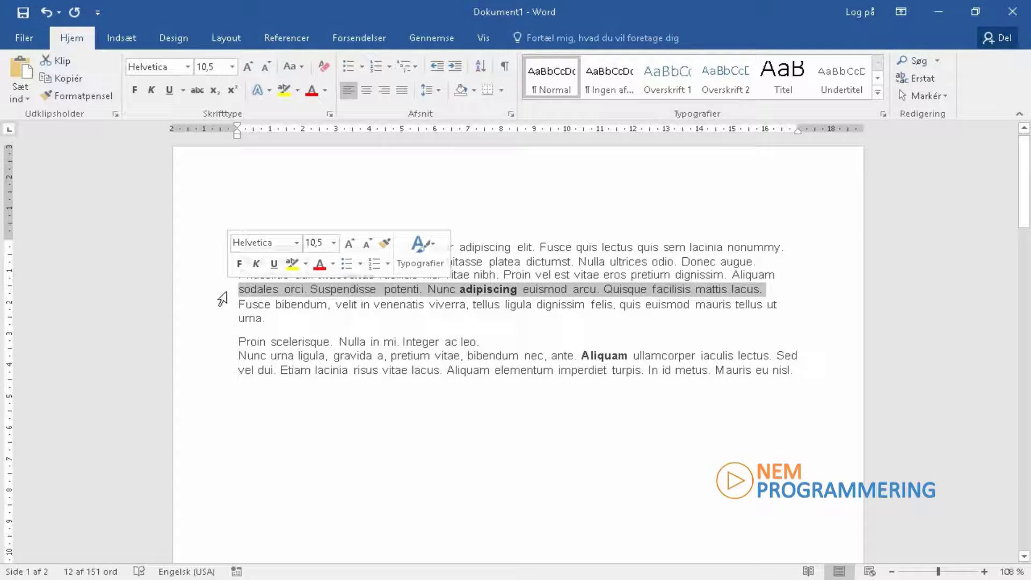
{"action": "left_click_drag", "start_coordinate": [215, 290], "coordinate": [202, 253]}
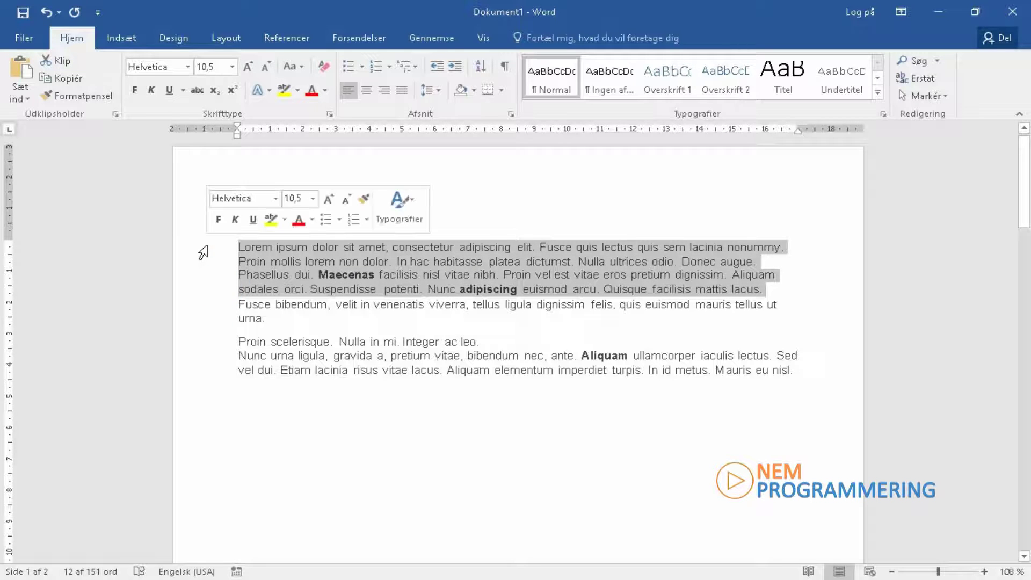
{"action": "left_click", "coordinate": [207, 290]}
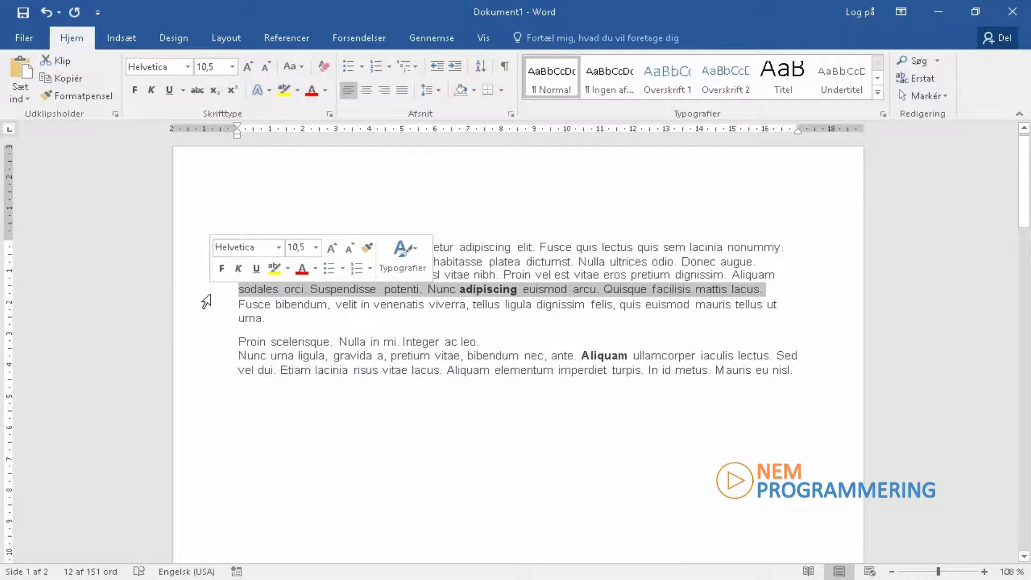
{"action": "double_click", "coordinate": [207, 296]}
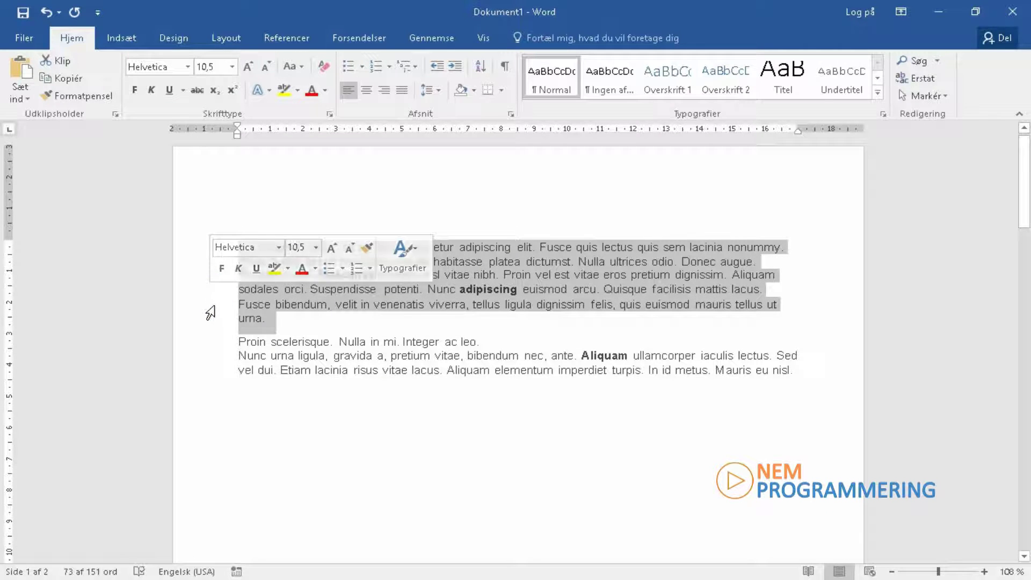
{"action": "double_click", "coordinate": [209, 308]}
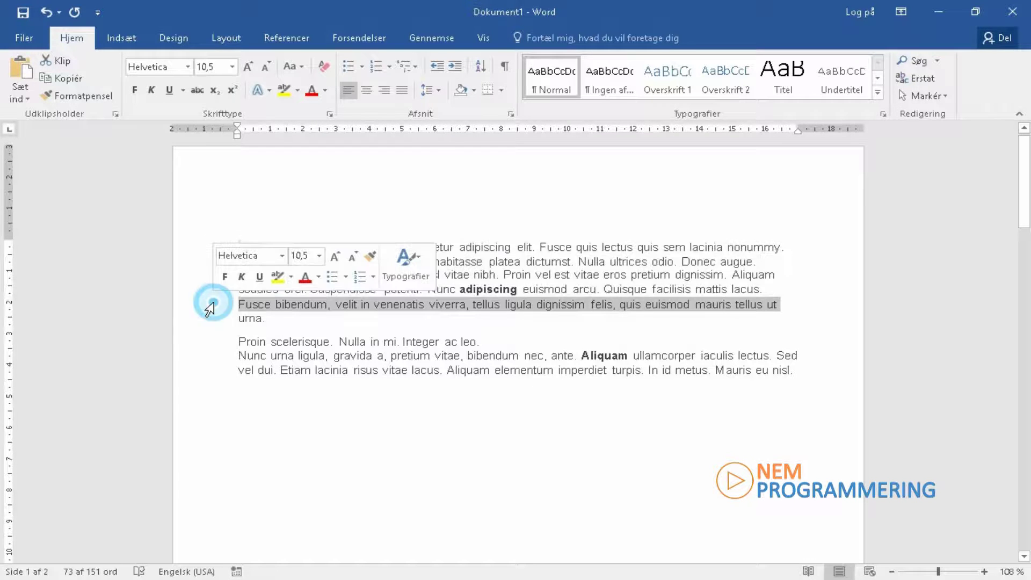
{"action": "left_click", "coordinate": [210, 310]}
{"action": "double_click", "coordinate": [210, 310]}
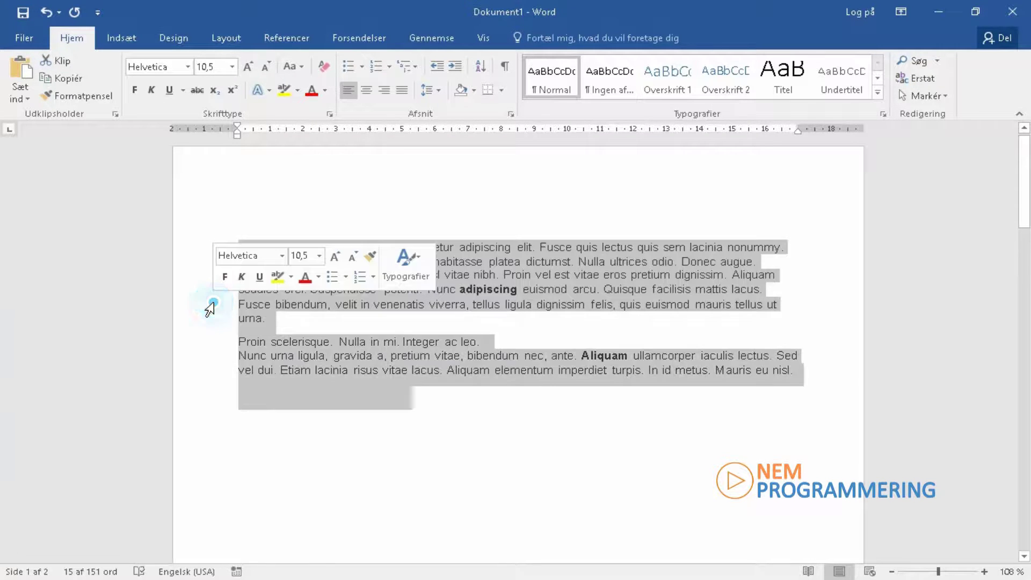
{"action": "double_click", "coordinate": [210, 310]}
{"action": "left_click", "coordinate": [209, 310]}
{"action": "double_click", "coordinate": [209, 310]}
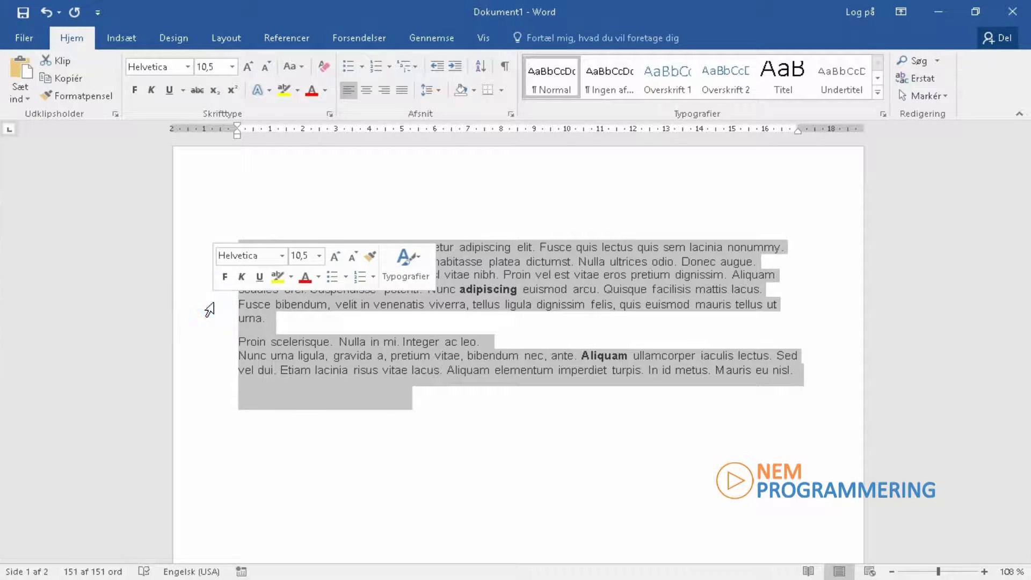
- Delete 'In hac habitasse platea dictumst' from the first paragraph
{"action": "left_click_drag", "start_coordinate": [1026, 163], "coordinate": [1027, 137]}
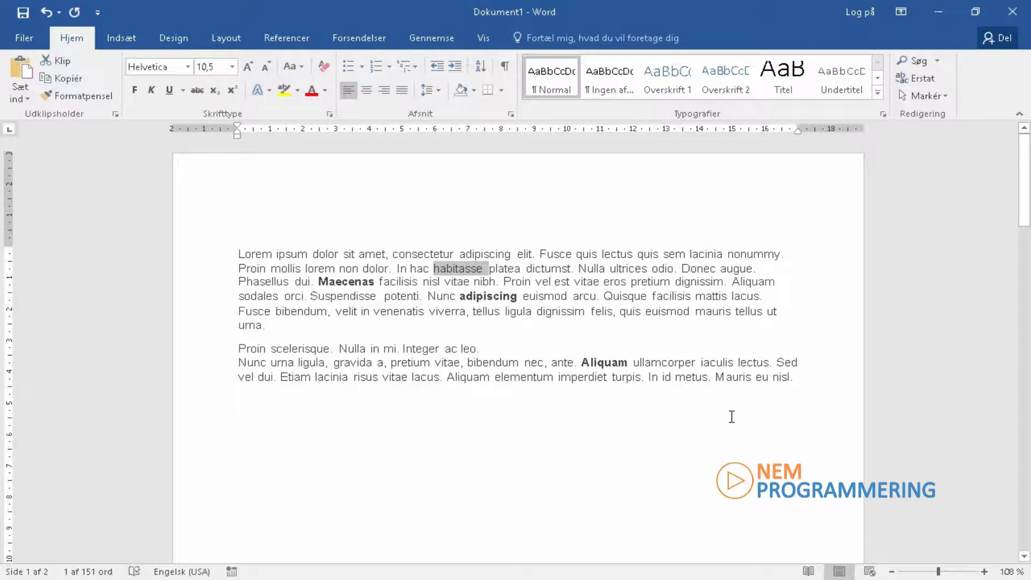
{"action": "left_click", "coordinate": [572, 273]}
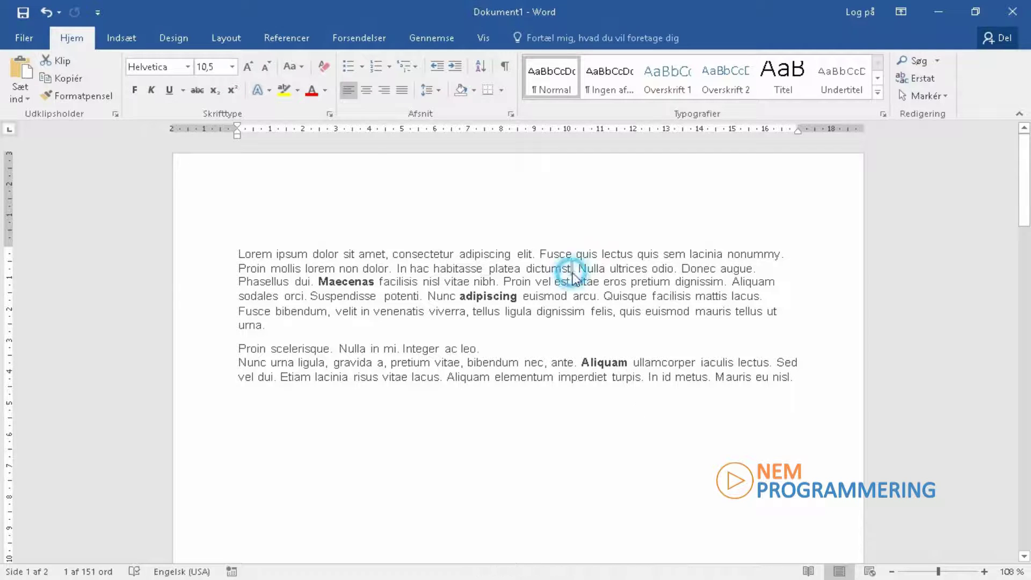
{"action": "key", "text": "BackSpace"}
{"action": "key", "text": "BackSpace"}
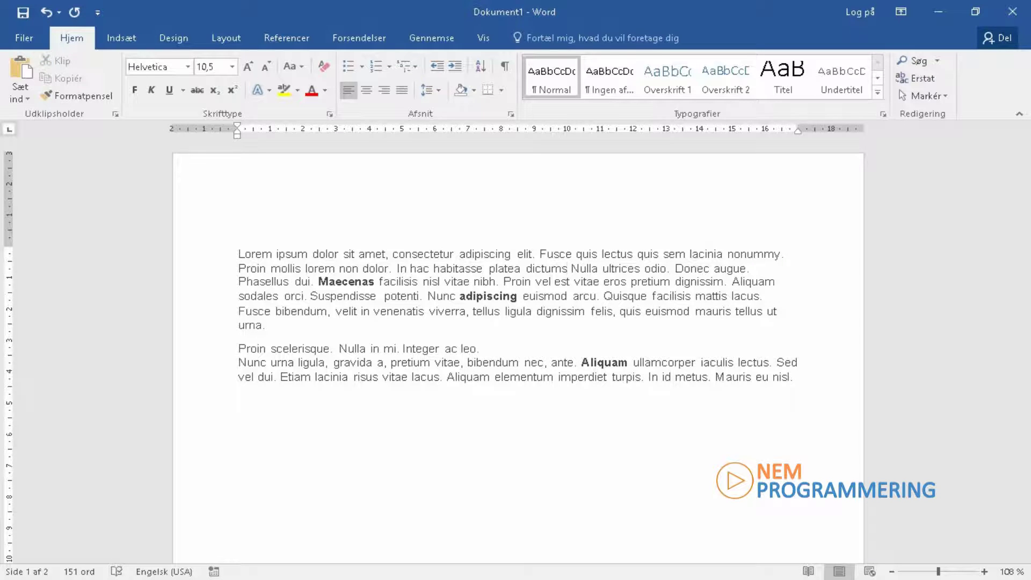
{"action": "key", "text": "BackSpace"}
{"action": "key", "text": "BackSpace"}
{"action": "key", "text": "BackSpace"}
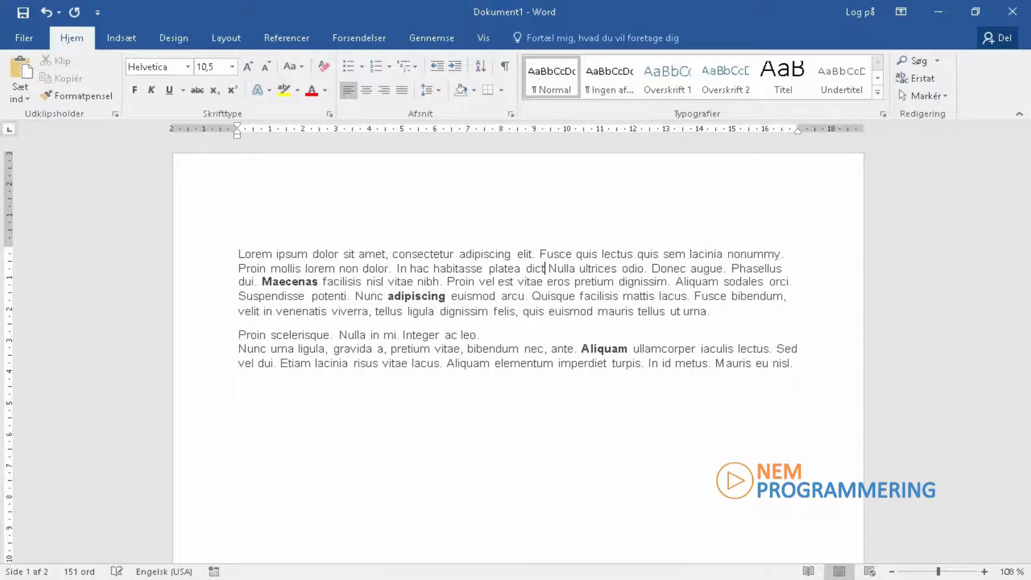
{"action": "key", "text": "BackSpace"}
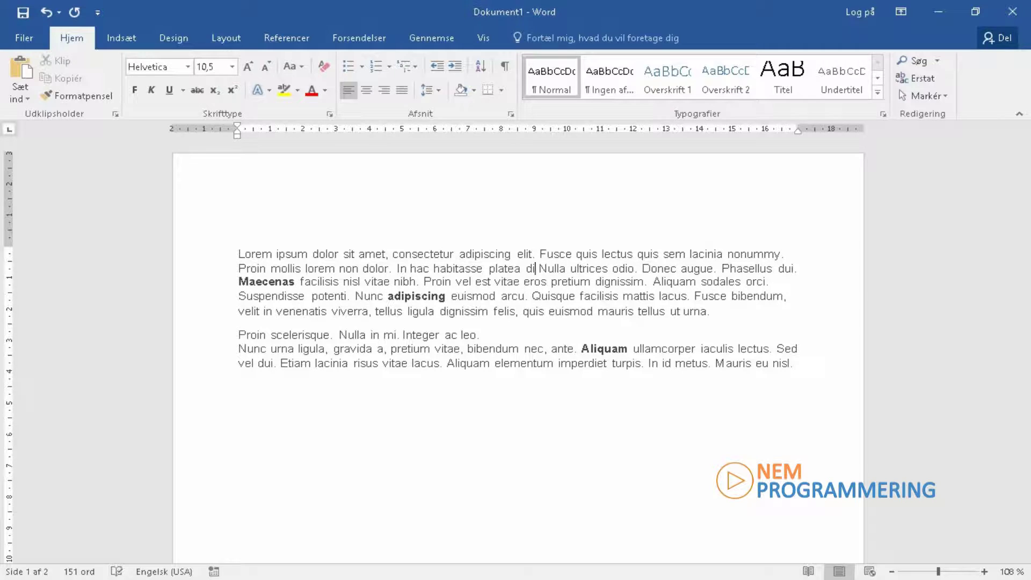
{"action": "key", "text": "BackSpace"}
{"action": "key", "text": "BackSpace"}
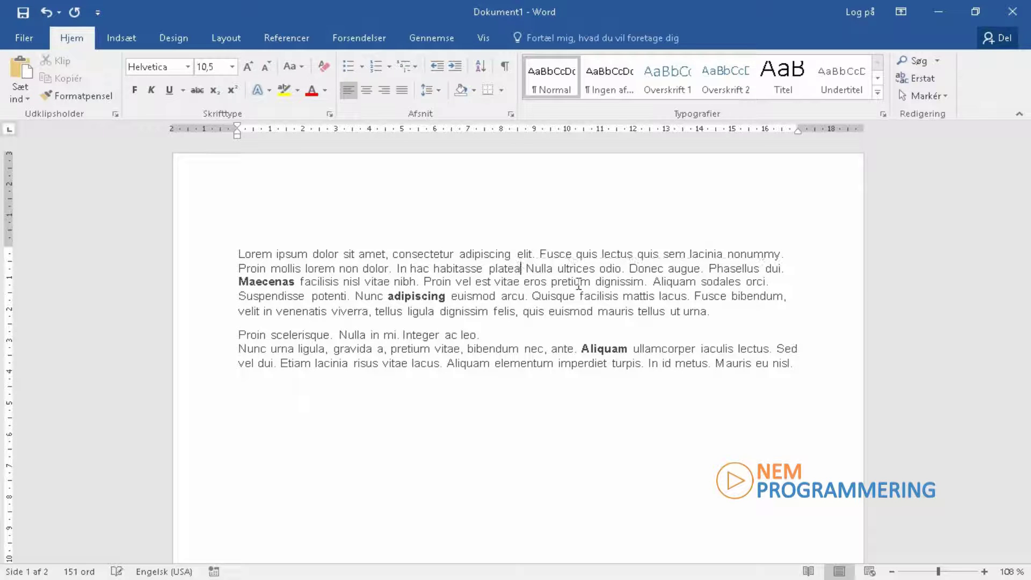
{"action": "key", "text": "ctrl+BackSpace"}
{"action": "key", "text": "ctrl+BackSpace"}
{"action": "key", "text": "ctrl+BackSpace"}
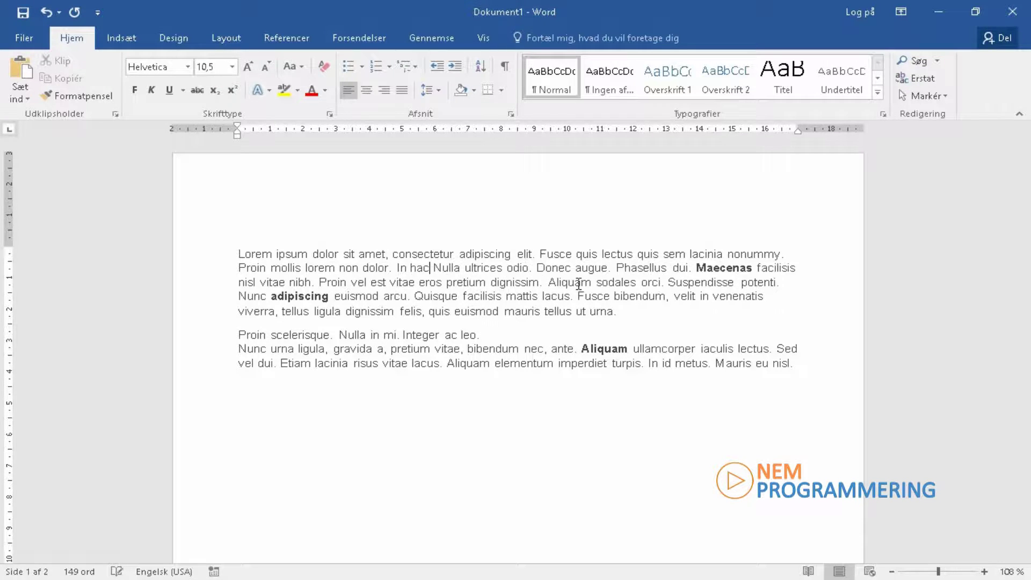
{"action": "key", "text": "ctrl+BackSpace"}
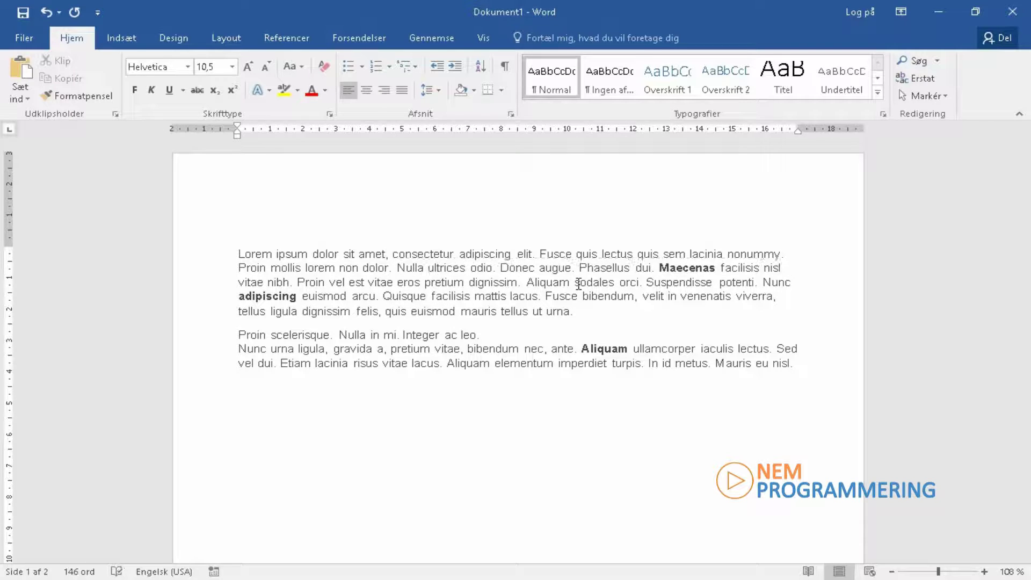
- Delete 'Nulla ultrices odio. Donec augue. Phasellus' after 'non dolor.'
{"action": "left_click", "coordinate": [402, 269]}
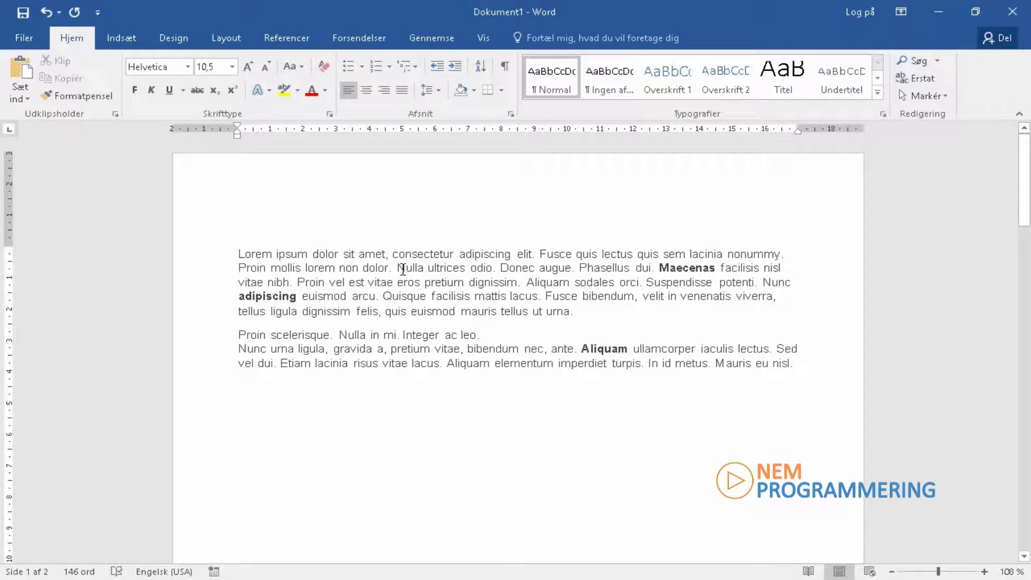
{"action": "key", "text": "Delete"}
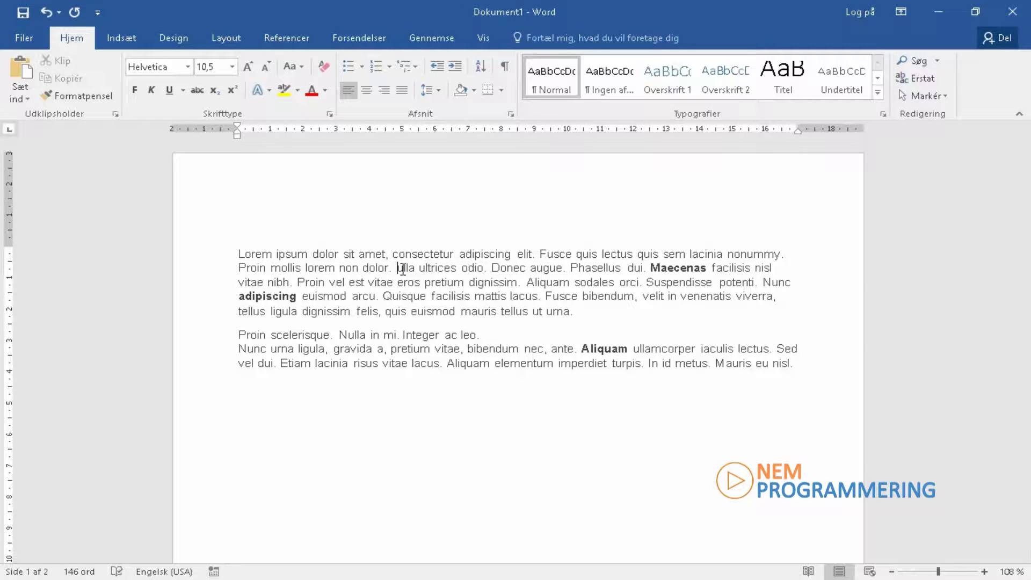
{"action": "key", "text": "Delete"}
{"action": "key", "text": "Delete"}
{"action": "key", "text": "Delete"}
{"action": "key", "text": "Delete"}
{"action": "key", "text": "Delete"}
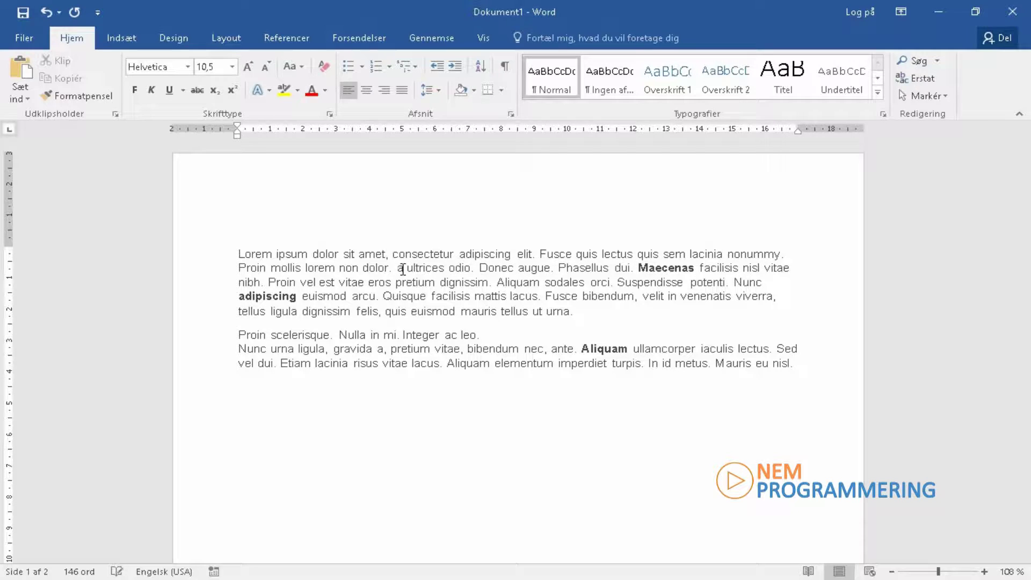
{"action": "key", "text": "Delete"}
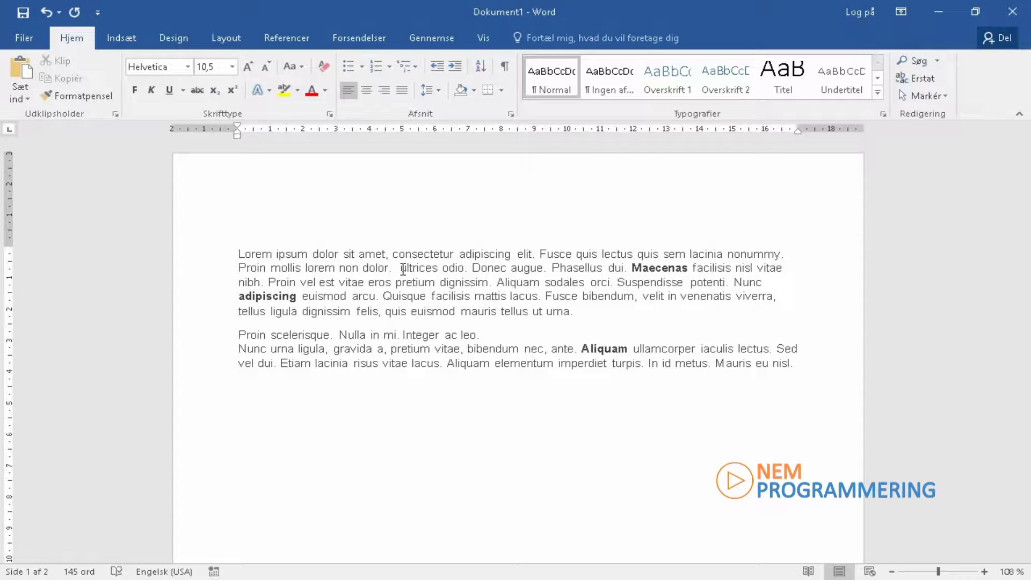
{"action": "key", "text": "Delete"}
{"action": "key", "text": "Delete"}
{"action": "key", "text": "Delete"}
{"action": "key", "text": "Delete"}
{"action": "key", "text": "Delete"}
{"action": "key", "text": "Delete"}
{"action": "key", "text": "Delete"}
{"action": "key", "text": "Delete"}
{"action": "key", "text": "Delete"}
{"action": "key", "text": "Delete"}
{"action": "key", "text": "Delete"}
{"action": "key", "text": "Delete"}
{"action": "key", "text": "Delete"}
{"action": "key", "text": "Delete"}
{"action": "key", "text": "Delete"}
{"action": "key", "text": "Delete"}
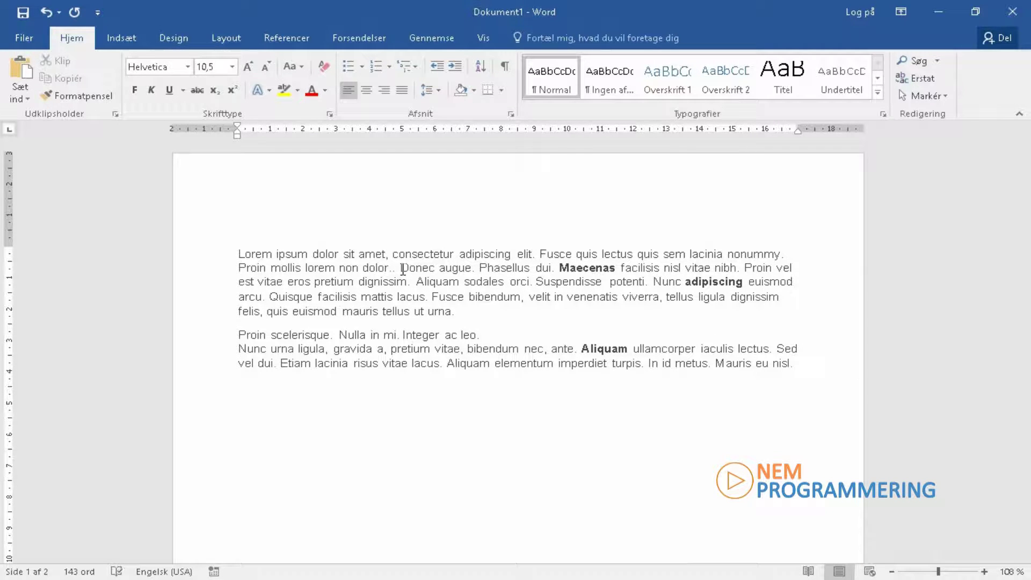
{"action": "key", "text": "Delete"}
{"action": "key", "text": "Delete"}
{"action": "key", "text": "Delete"}
{"action": "key", "text": "Delete"}
{"action": "key", "text": "Delete"}
{"action": "key", "text": "Delete"}
{"action": "key", "text": "Delete"}
{"action": "key", "text": "Delete"}
{"action": "key", "text": "Delete"}
{"action": "key", "text": "Delete"}
{"action": "key", "text": "Delete"}
{"action": "key", "text": "Delete"}
{"action": "key", "text": "Delete"}
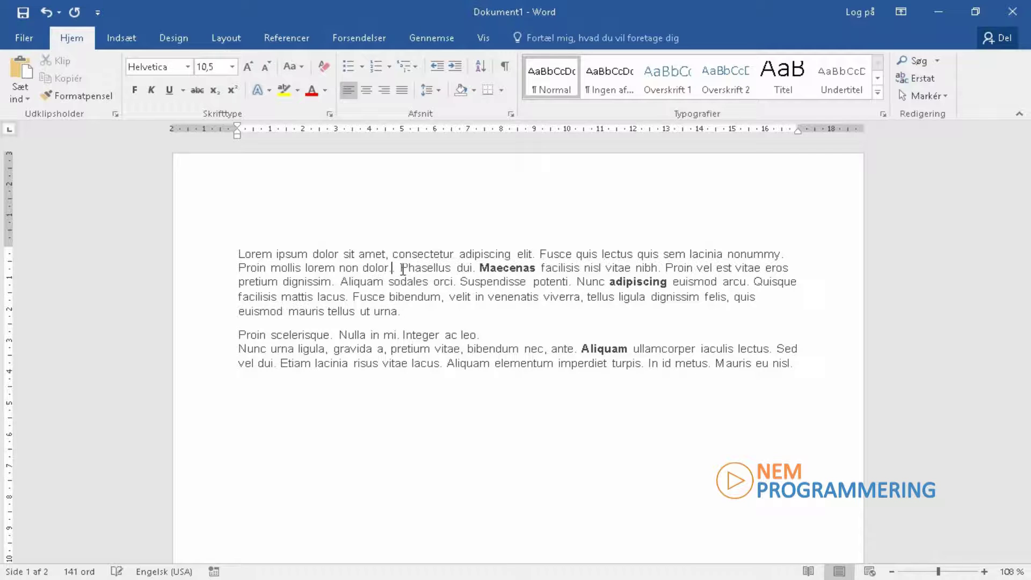
{"action": "key", "text": "Delete"}
{"action": "key", "text": "Delete"}
{"action": "key", "text": "Delete"}
{"action": "key", "text": "Delete"}
{"action": "key", "text": "Delete"}
{"action": "key", "text": "Delete"}
{"action": "key", "text": "Delete"}
{"action": "key", "text": "Delete"}
{"action": "key", "text": "Delete"}
{"action": "key", "text": "Delete"}
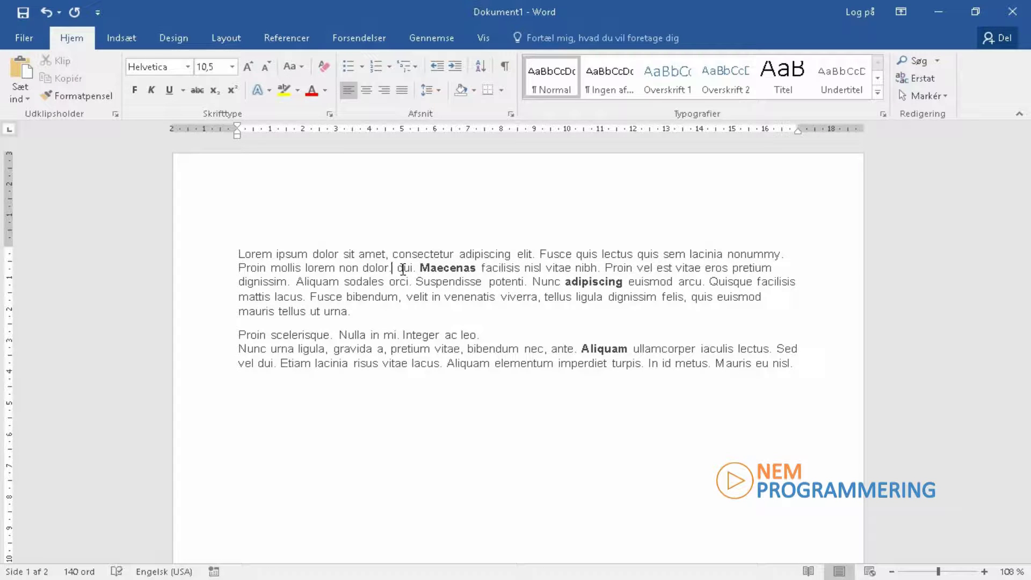
- Practise selecting the word 'Suspendisse' and the whole first paragraph
{"action": "double_click", "coordinate": [457, 283]}
{"action": "left_click", "coordinate": [458, 283]}
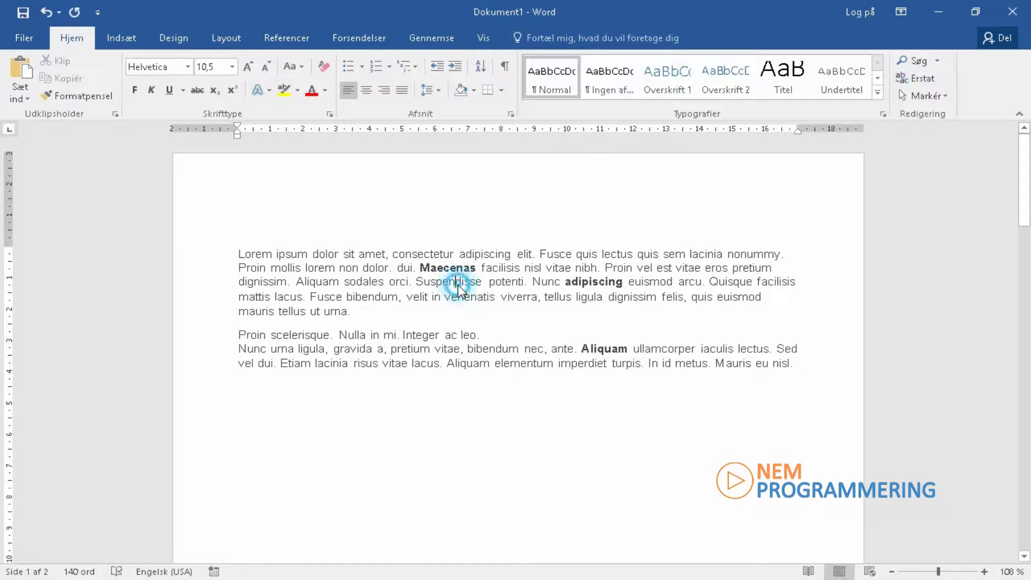
{"action": "double_click", "coordinate": [458, 283]}
{"action": "left_click", "coordinate": [458, 284]}
{"action": "triple_click", "coordinate": [458, 284]}
{"action": "double_click", "coordinate": [459, 284]}
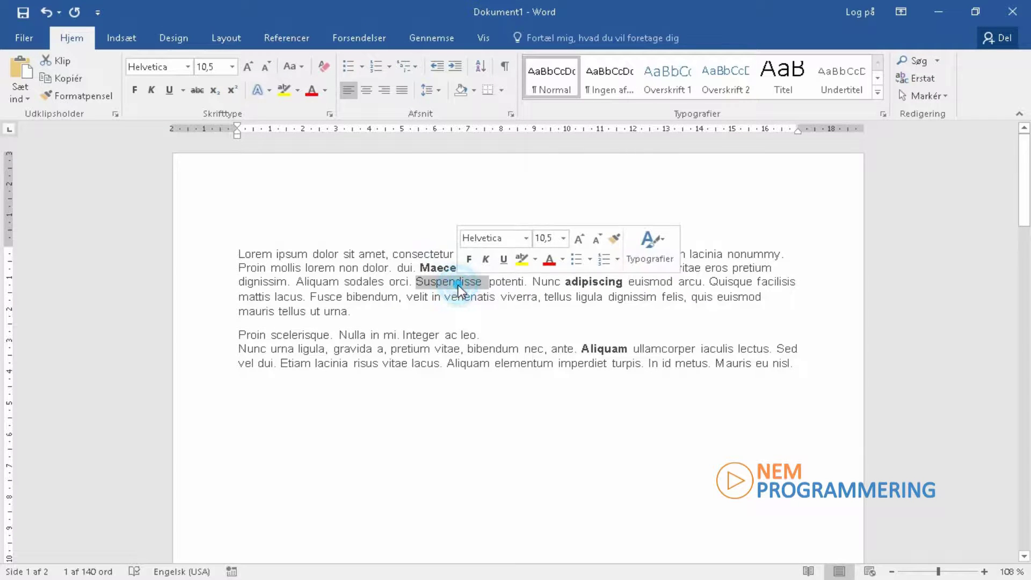
{"action": "left_click", "coordinate": [458, 285]}
{"action": "double_click", "coordinate": [458, 285]}
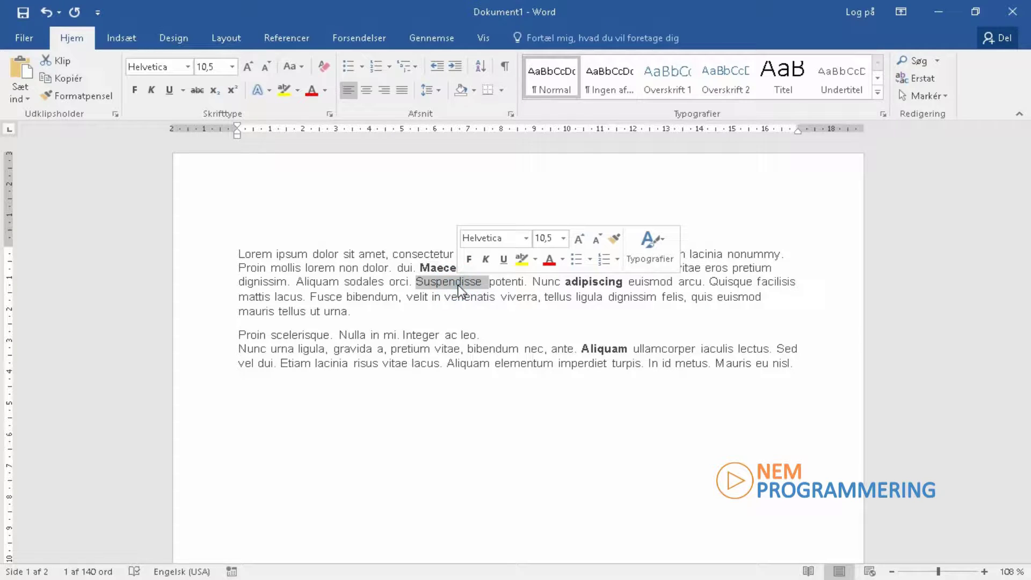
- Delete the first paragraph, undo the deletion, and select the restored paragraph again
{"action": "triple_click", "coordinate": [443, 280]}
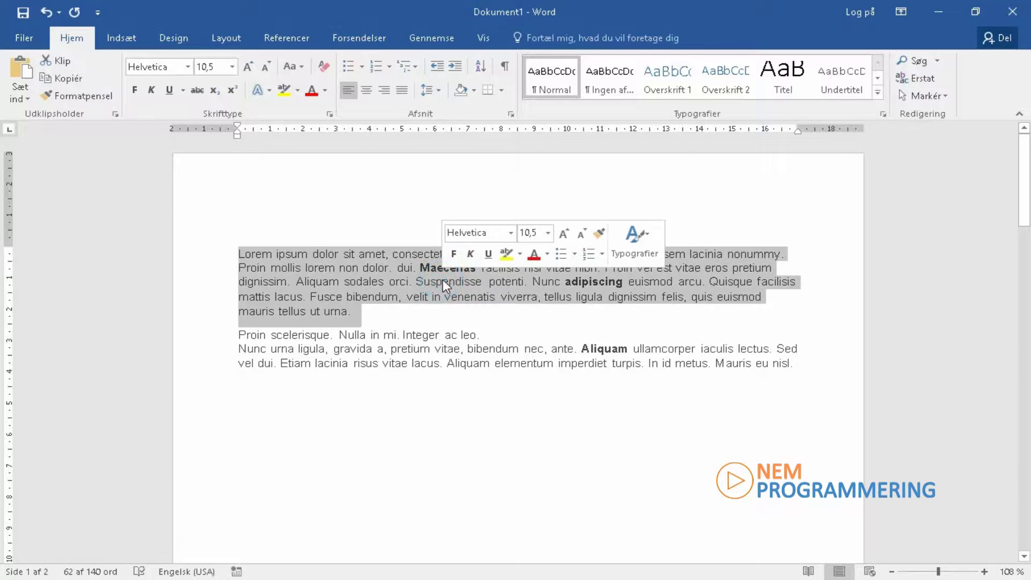
{"action": "key", "text": "Delete"}
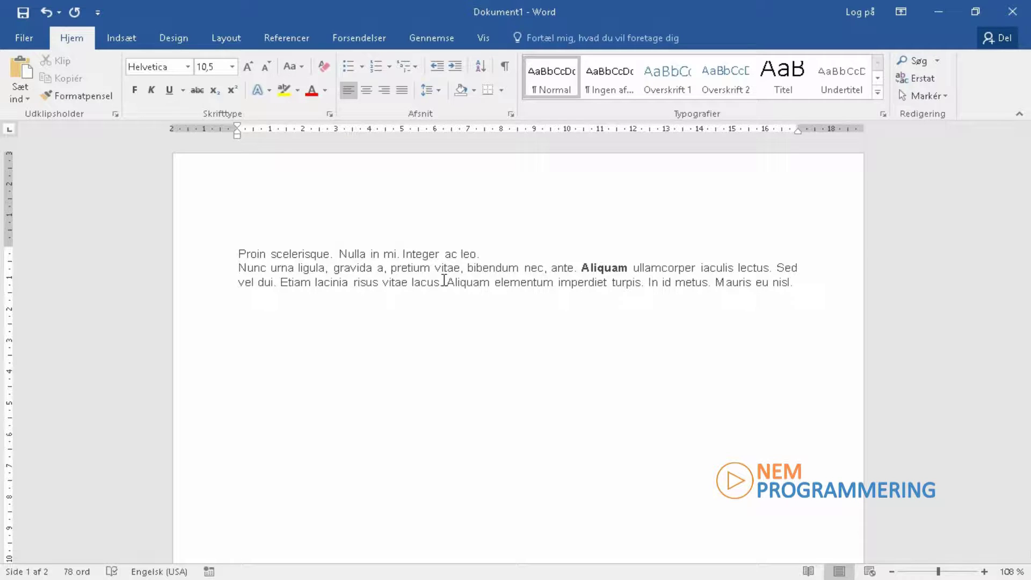
{"action": "key", "text": "ctrl+z"}
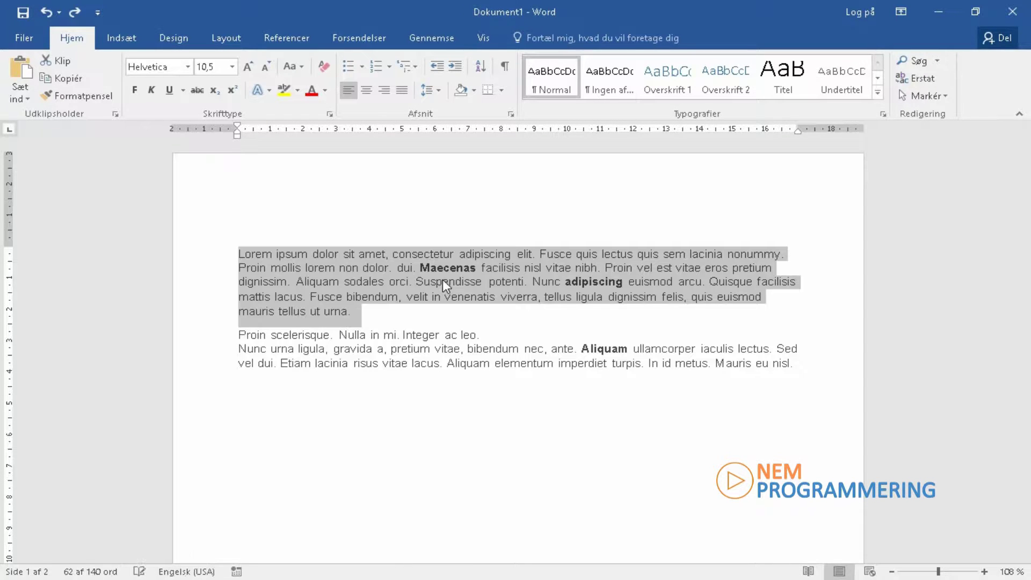
{"action": "left_click", "coordinate": [520, 300]}
{"action": "triple_click", "coordinate": [287, 268]}
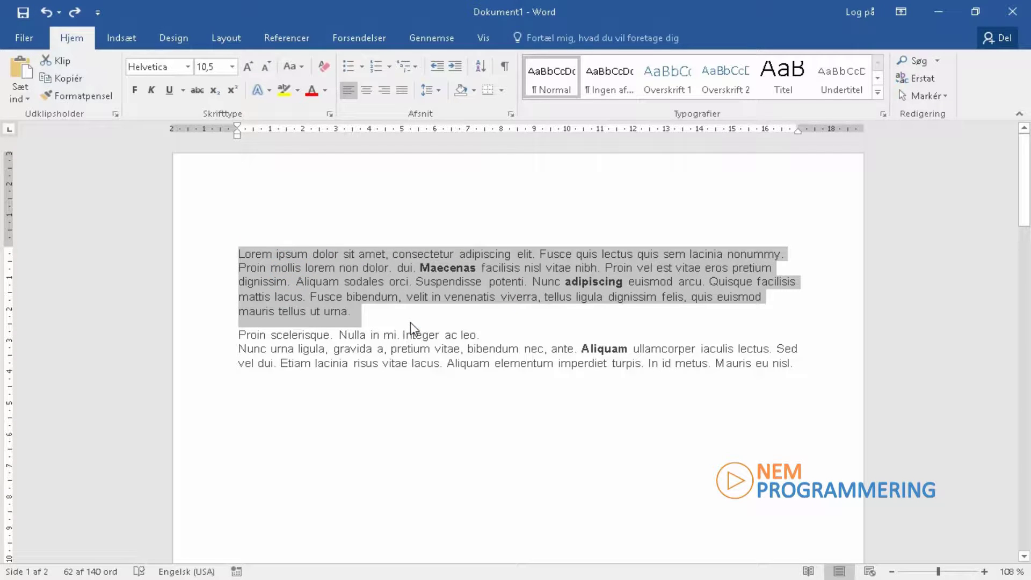
- Overwrite the selected first paragraph with 'Her', removing the extra typed words 'vil jeg skrive'
{"action": "type", "text": "Her me"}
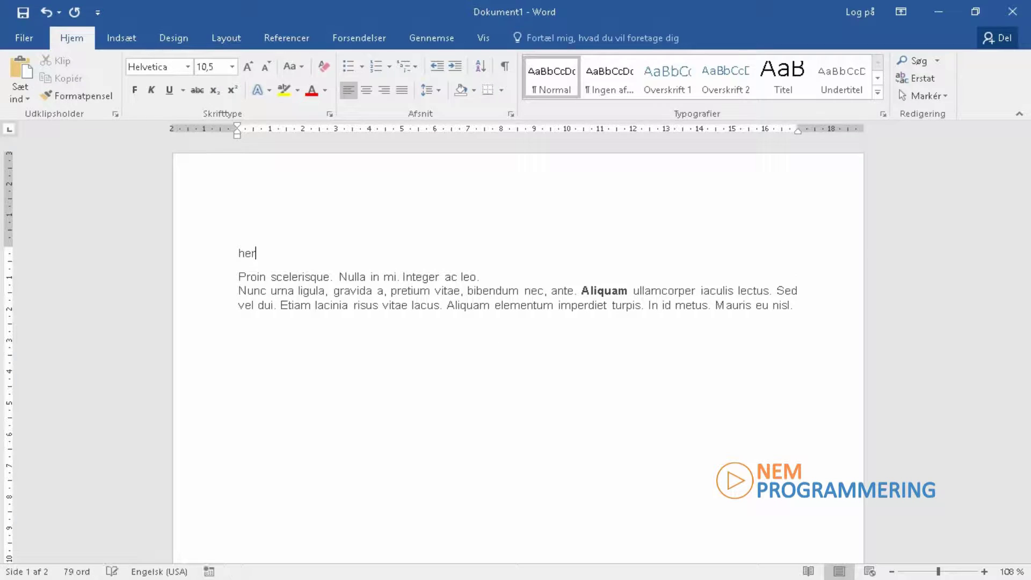
{"action": "key", "text": "BackSpace"}
{"action": "key", "text": "BackSpace"}
{"action": "key", "text": "BackSpace"}
{"action": "type", "text": "vil jeg skrive"}
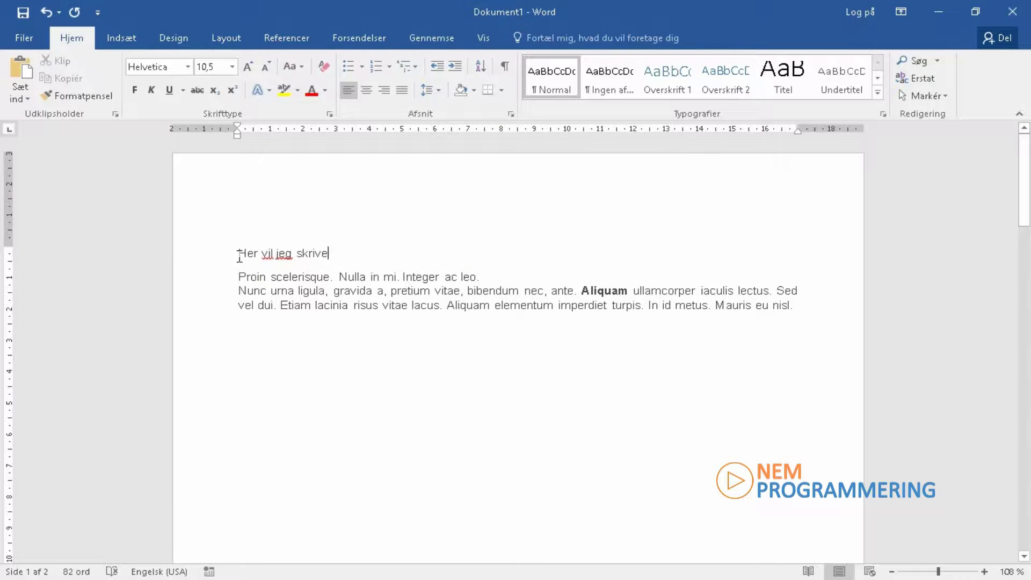
{"action": "key", "text": "BackSpace"}
{"action": "key", "text": "BackSpace"}
{"action": "key", "text": "BackSpace"}
{"action": "key", "text": "BackSpace"}
{"action": "key", "text": "BackSpace"}
{"action": "key", "text": "BackSpace"}
{"action": "key", "text": "BackSpace"}
{"action": "key", "text": "BackSpace"}
{"action": "key", "text": "BackSpace"}
{"action": "key", "text": "BackSpace"}
{"action": "key", "text": "BackSpace"}
{"action": "key", "text": "BackSpace"}
{"action": "key", "text": "BackSpace"}
{"action": "key", "text": "BackSpace"}
{"action": "key", "text": "BackSpace"}
{"action": "left_click", "coordinate": [121, 38]}
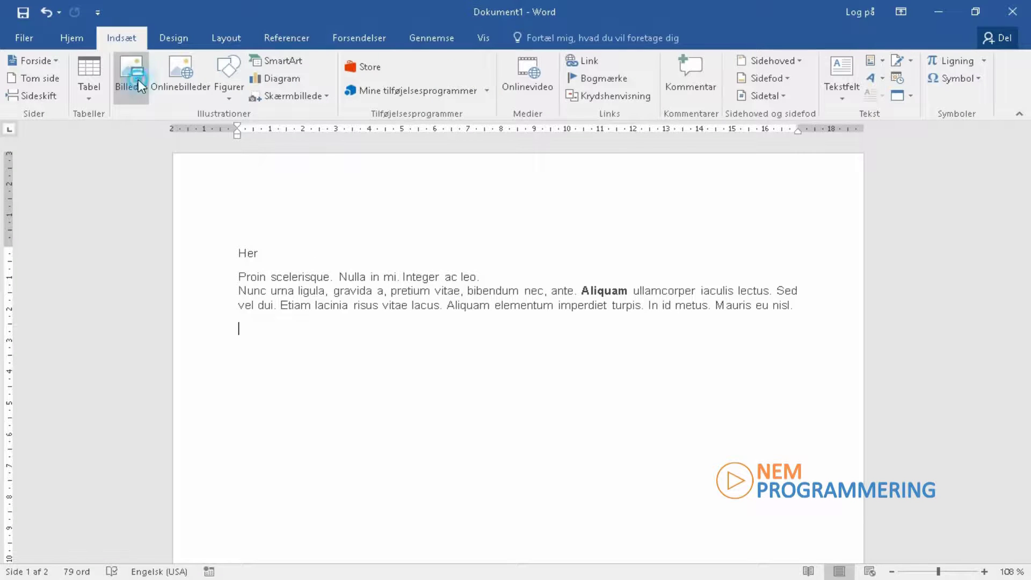
{"action": "left_click", "coordinate": [131, 80]}
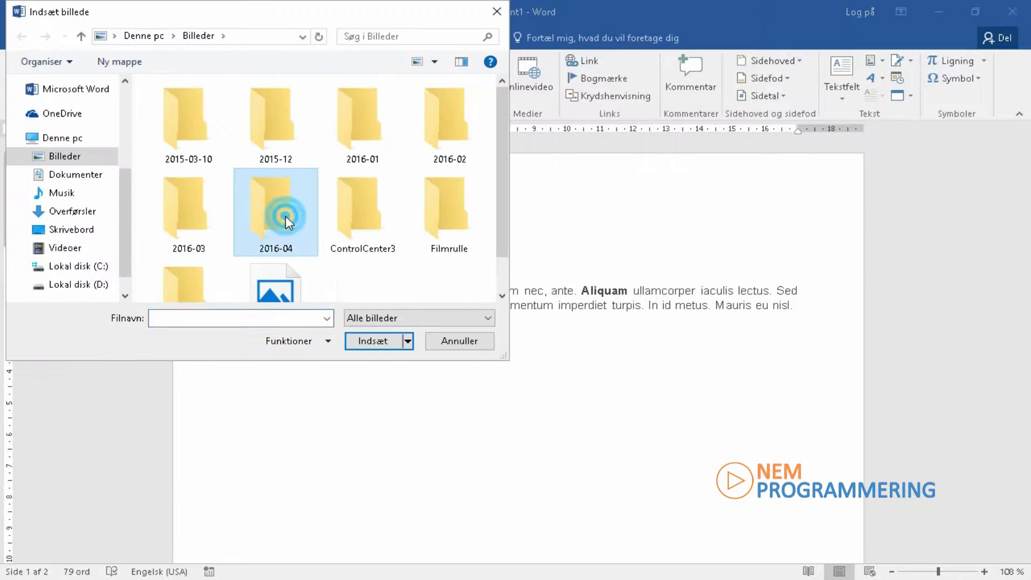
{"action": "key", "text": "Escape"}
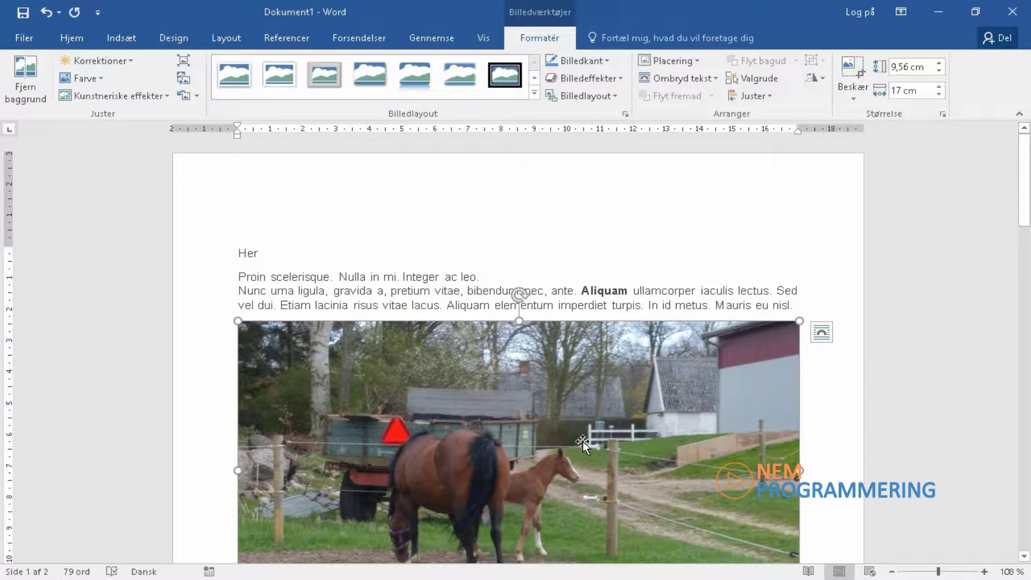
{"action": "key", "text": "Delete"}
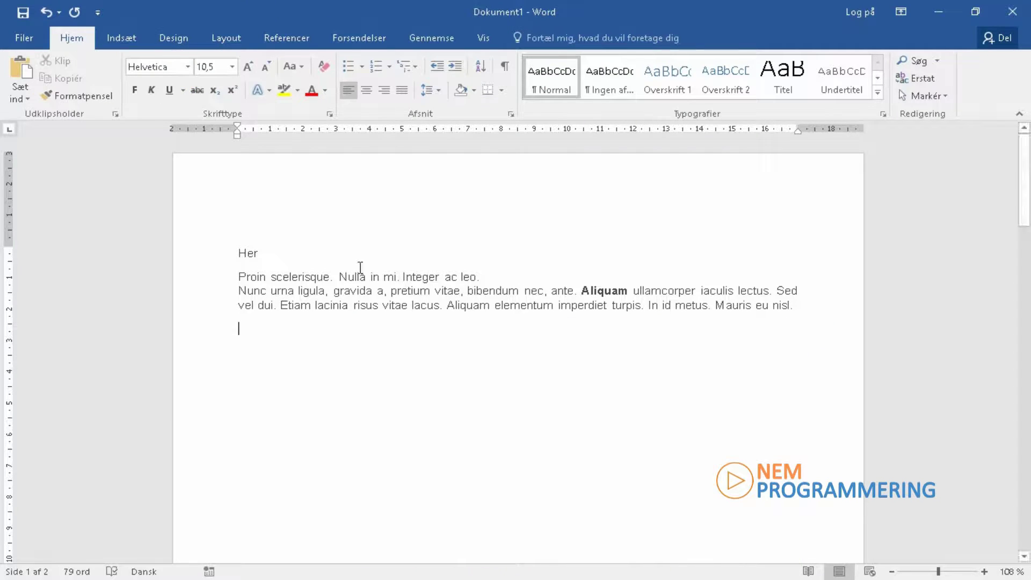
- Insert an empty 5x5 table below the paragraph and place the cursor in its last row
{"action": "left_click", "coordinate": [125, 35]}
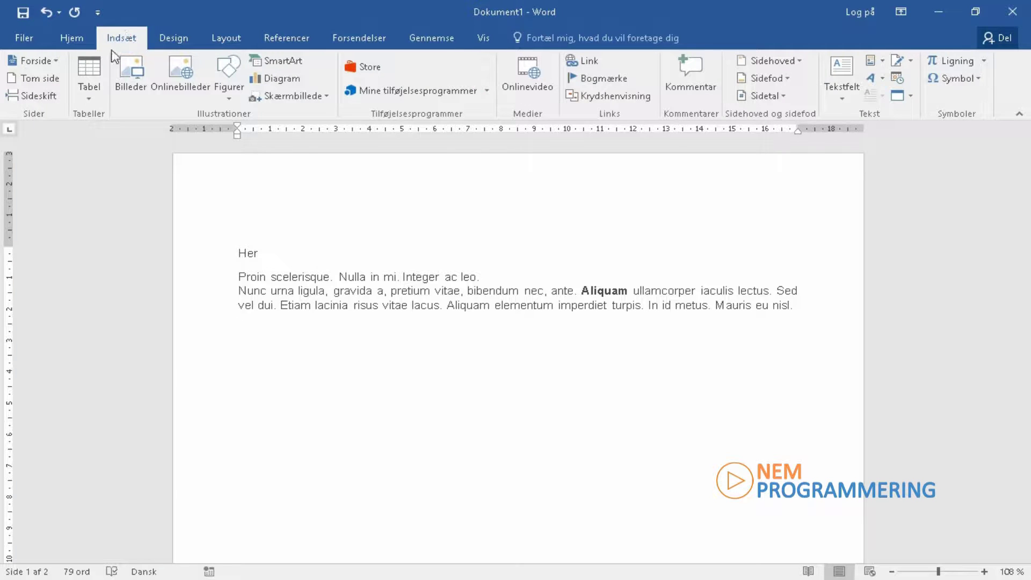
{"action": "left_click", "coordinate": [96, 81]}
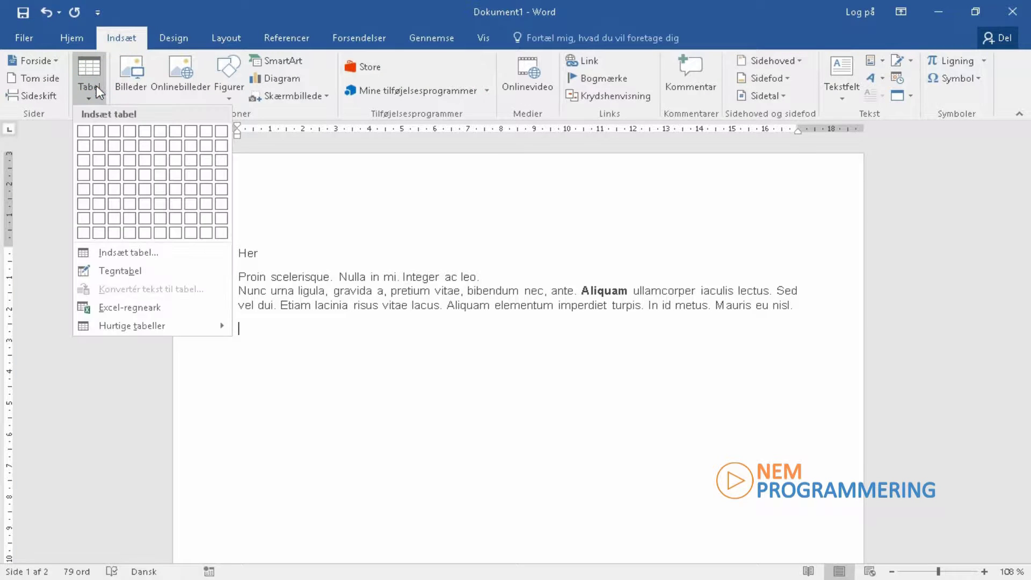
{"action": "left_click", "coordinate": [144, 188]}
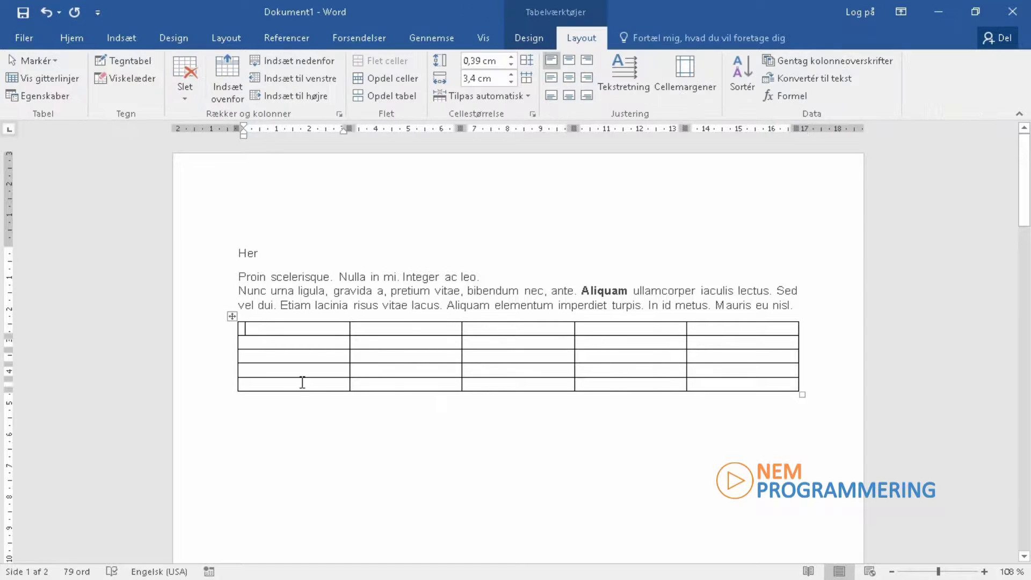
{"action": "left_click", "coordinate": [295, 385]}
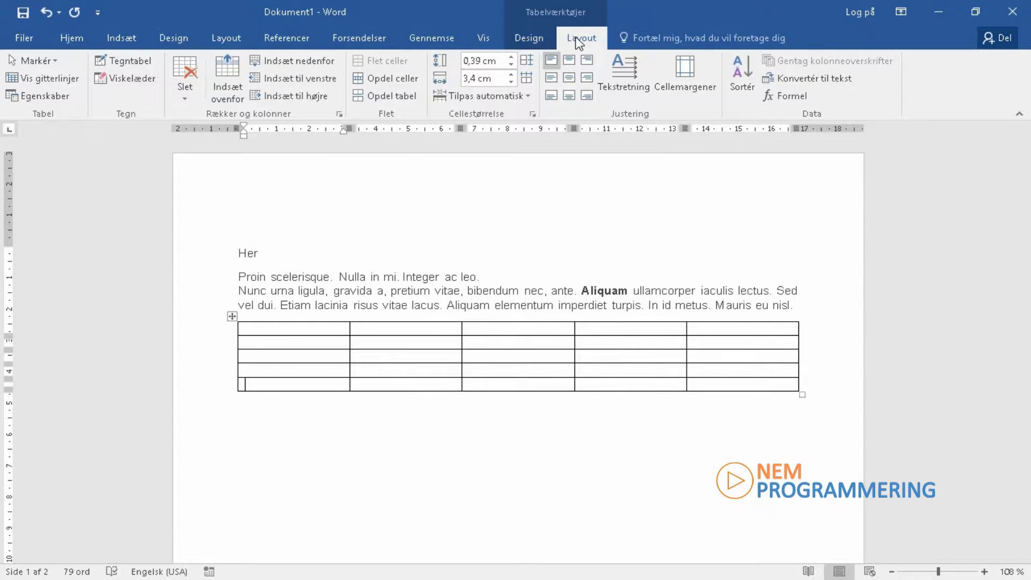
- Delete the table's last row (Slet rækker) and last column (Slet kolonner), leaving 4×4
{"action": "left_click", "coordinate": [185, 97]}
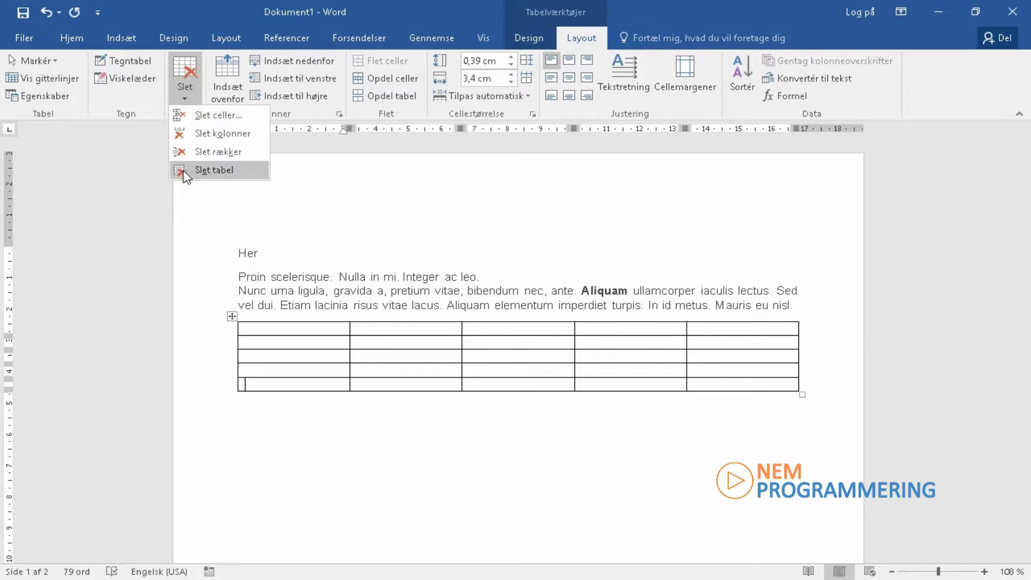
{"action": "left_click", "coordinate": [207, 155]}
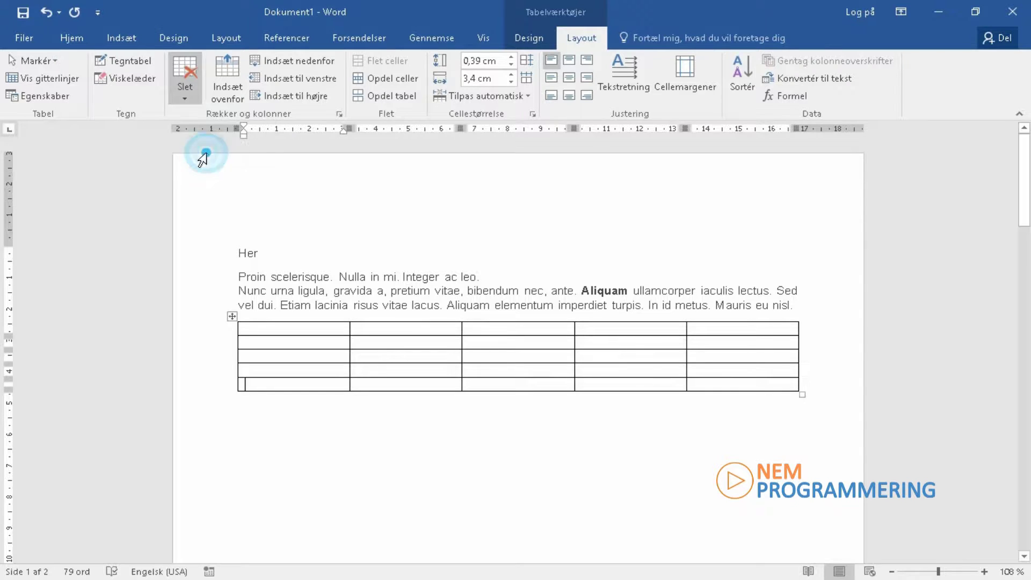
{"action": "left_click", "coordinate": [389, 334]}
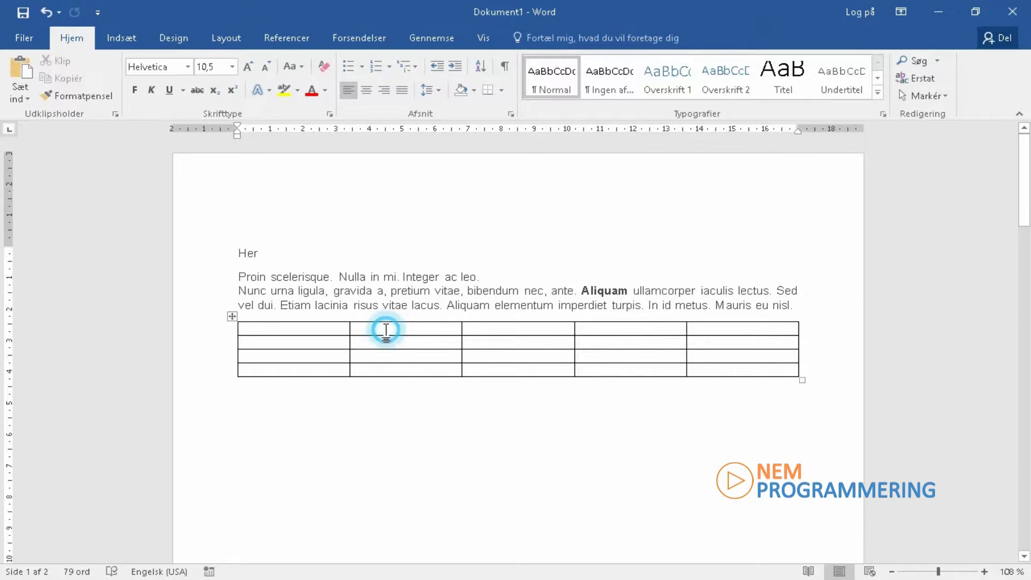
{"action": "left_click", "coordinate": [185, 94]}
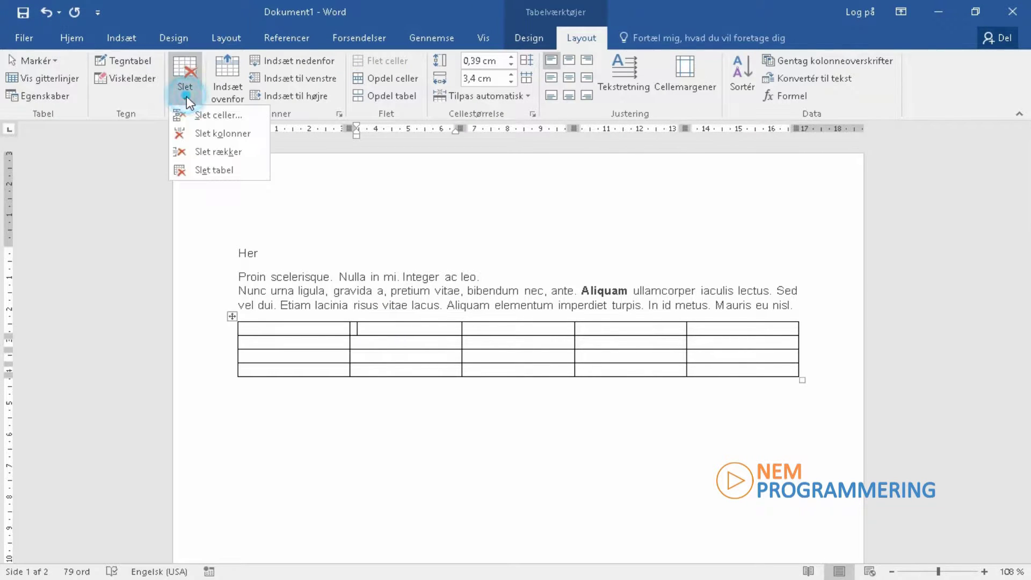
{"action": "left_click", "coordinate": [206, 131]}
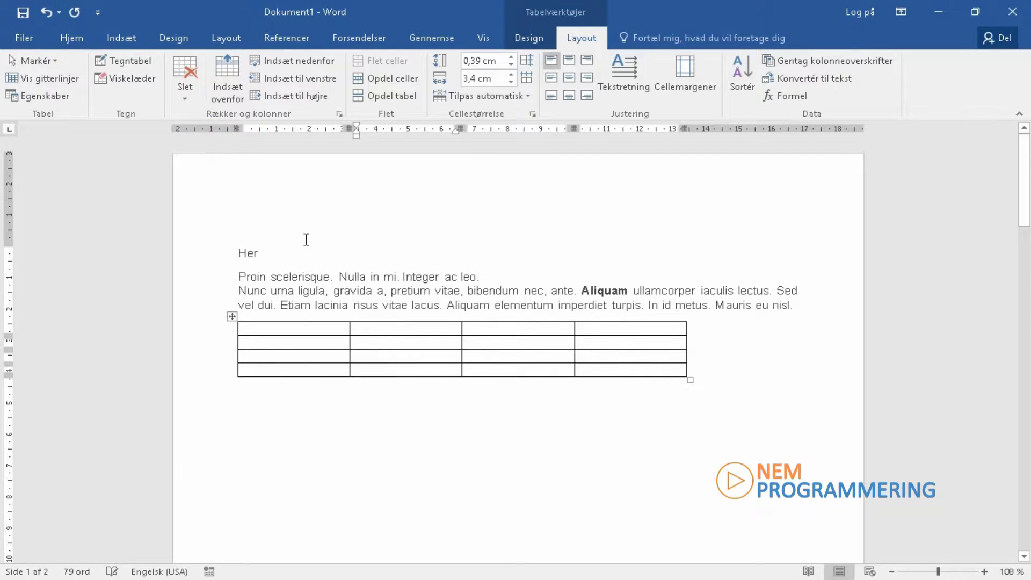
{"action": "left_click", "coordinate": [185, 92]}
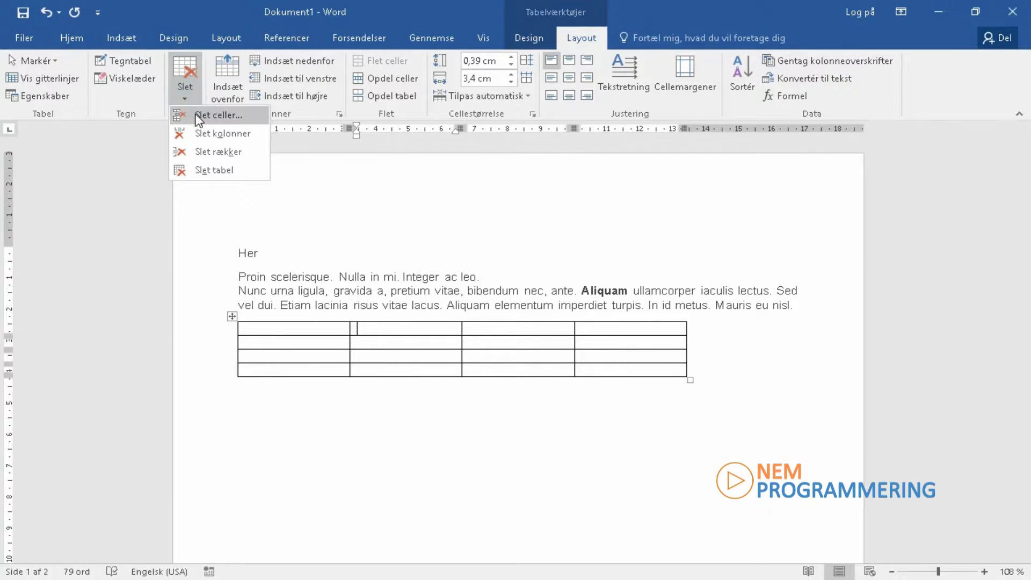
- Delete the top row's second cell via Slet celler with 'Ryk celler til venstre'
{"action": "left_click", "coordinate": [197, 116]}
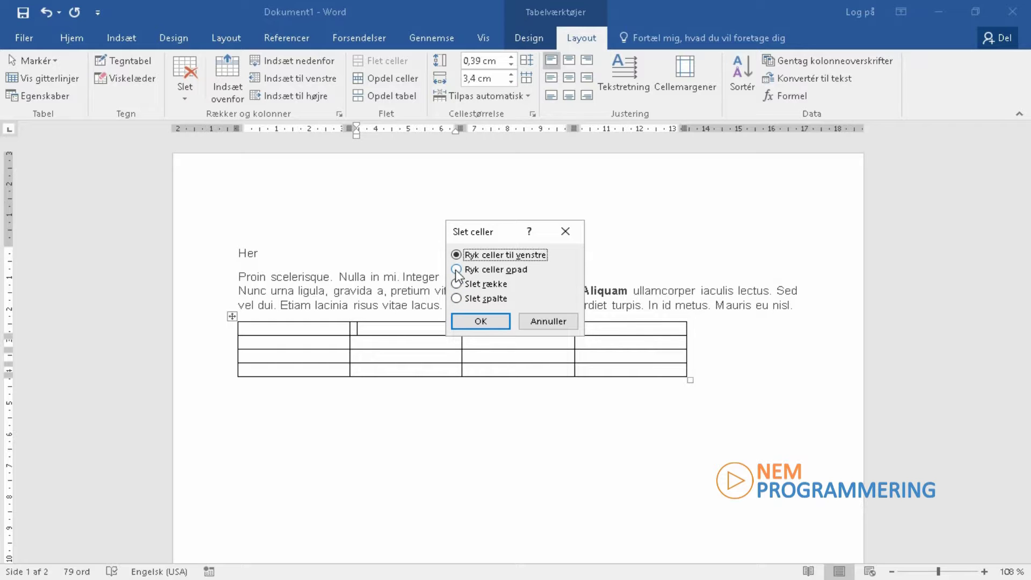
{"action": "left_click", "coordinate": [481, 322]}
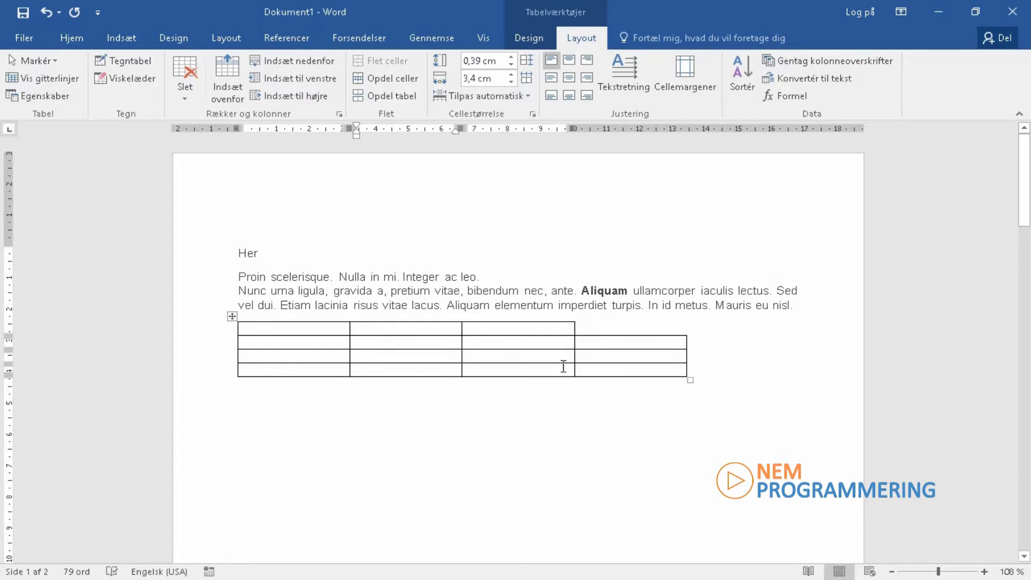